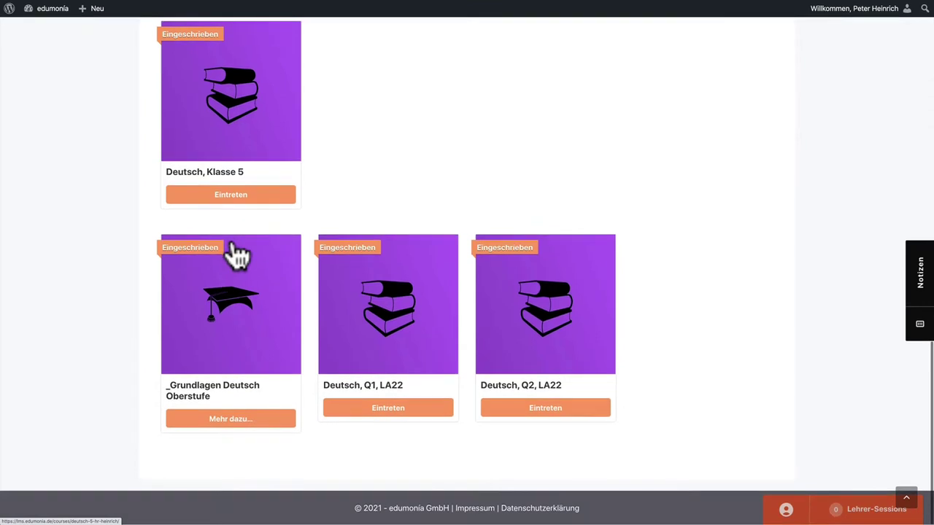
Look through the Ethik courses in the teacher's course list and compare them with the student account's Meine Kurse page.
scroll(237, 256, up, 8)
scroll(238, 255, up, 1)
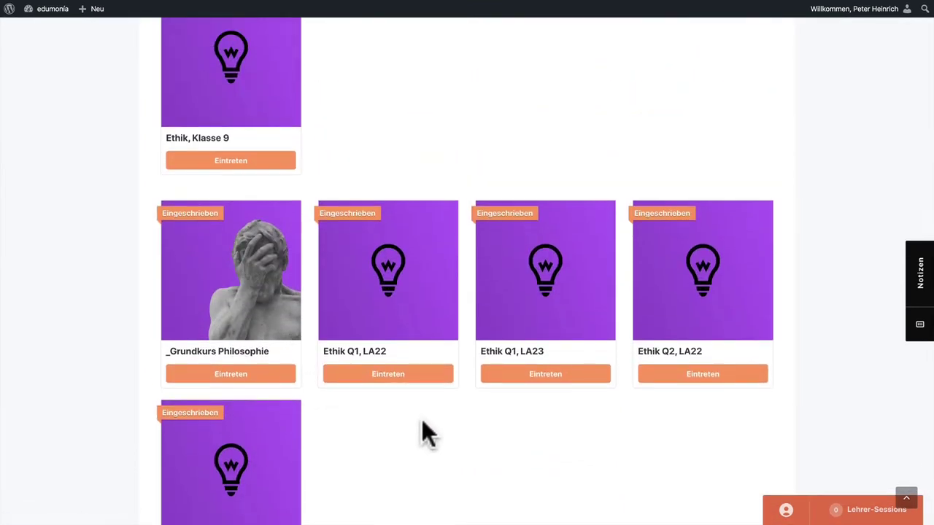
scroll(502, 446, down, 1)
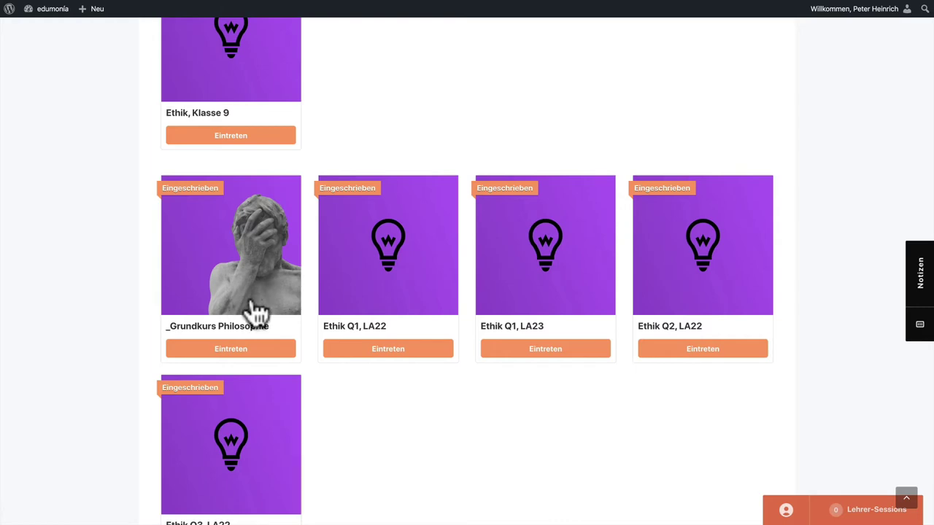
key(super+Tab)
key(super+Tab)
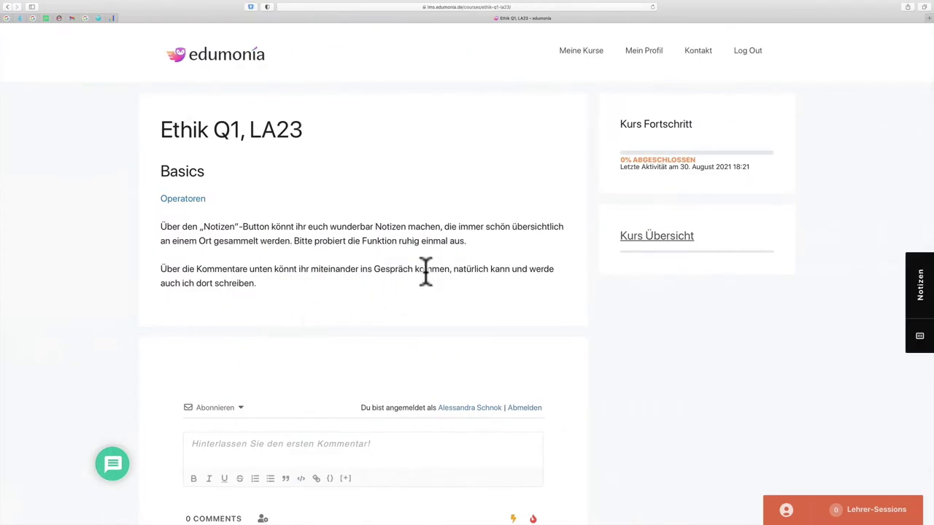
click(565, 53)
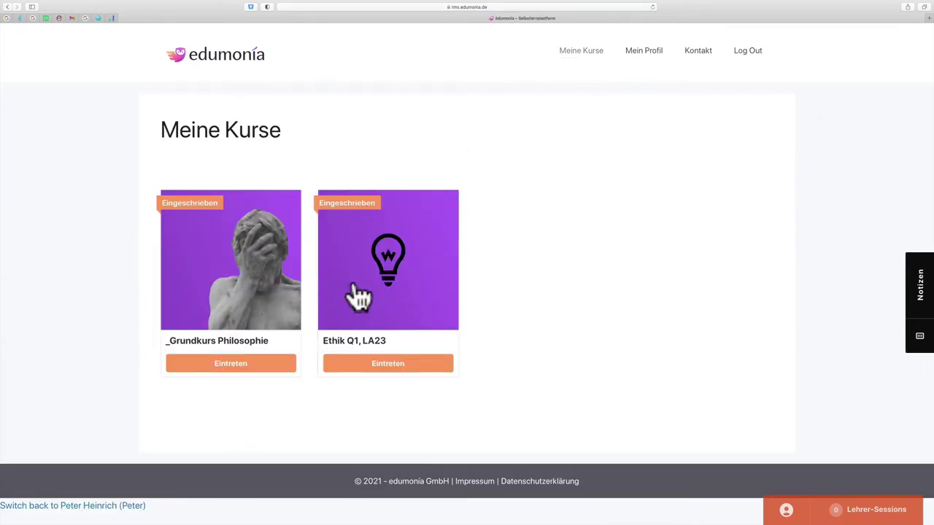
scroll(382, 288, down, 1)
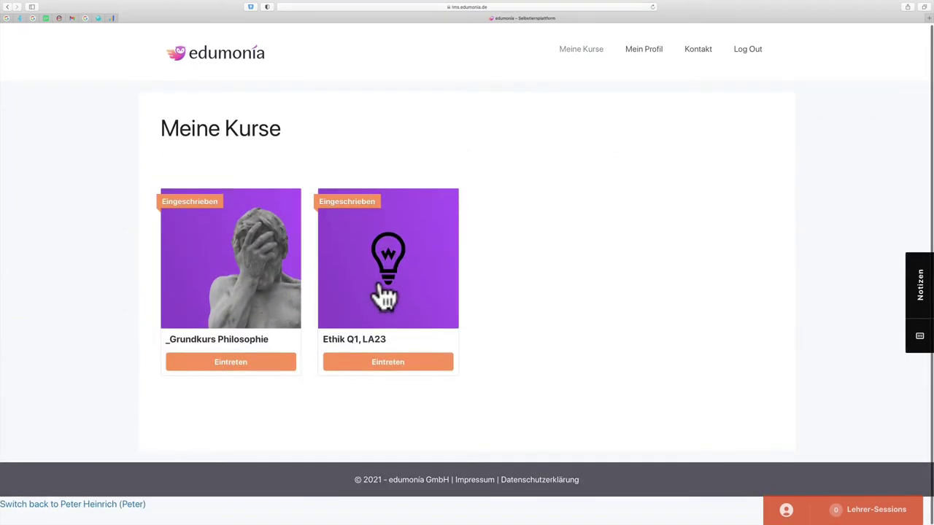
key(super+Tab)
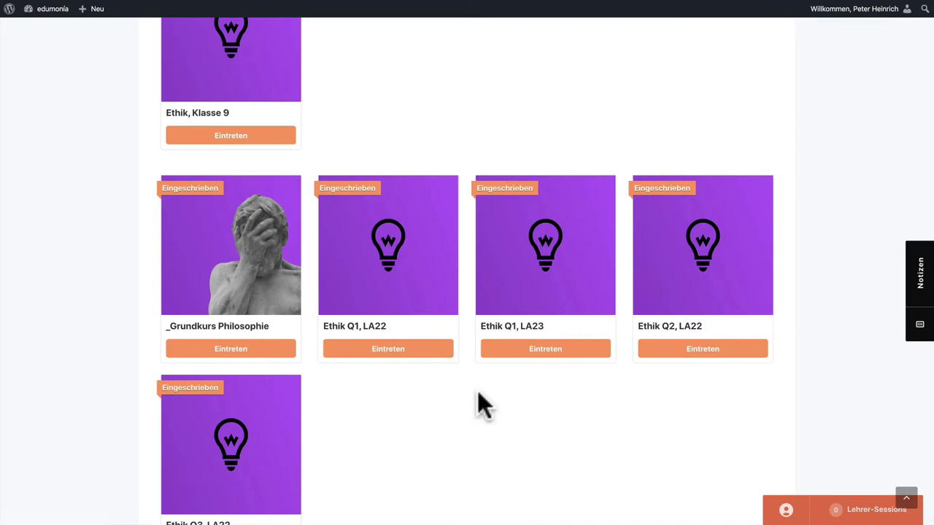
Go to the LearnDash lessons in the site dashboard and start a new lesson.
mouse_move(55, 11)
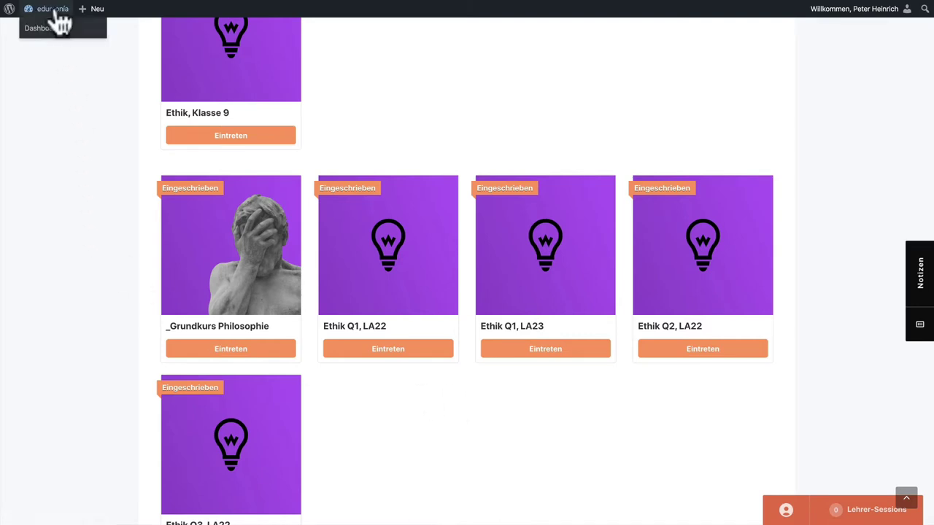
click(44, 30)
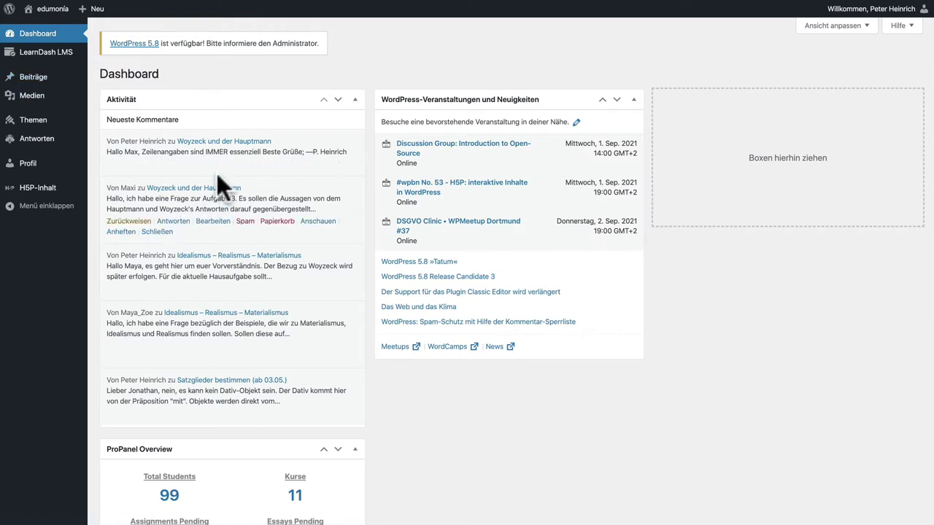
mouse_move(38, 60)
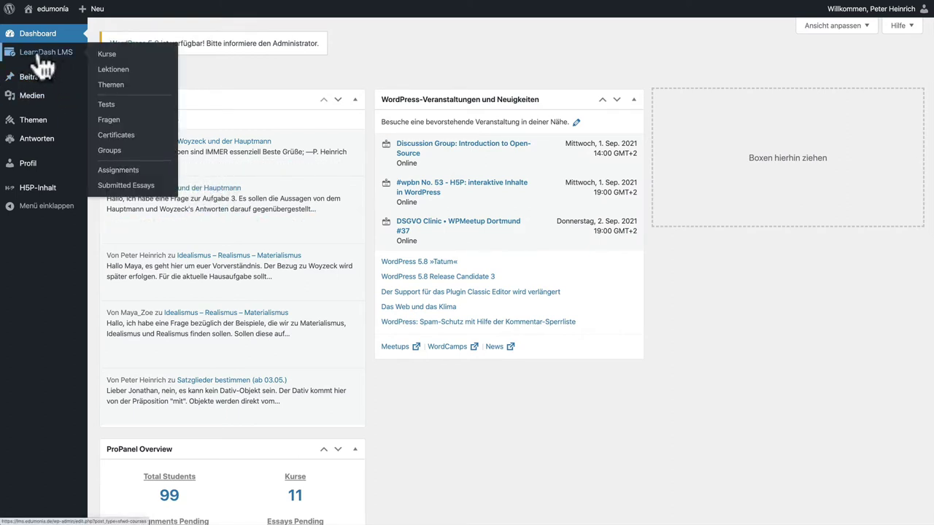
click(115, 71)
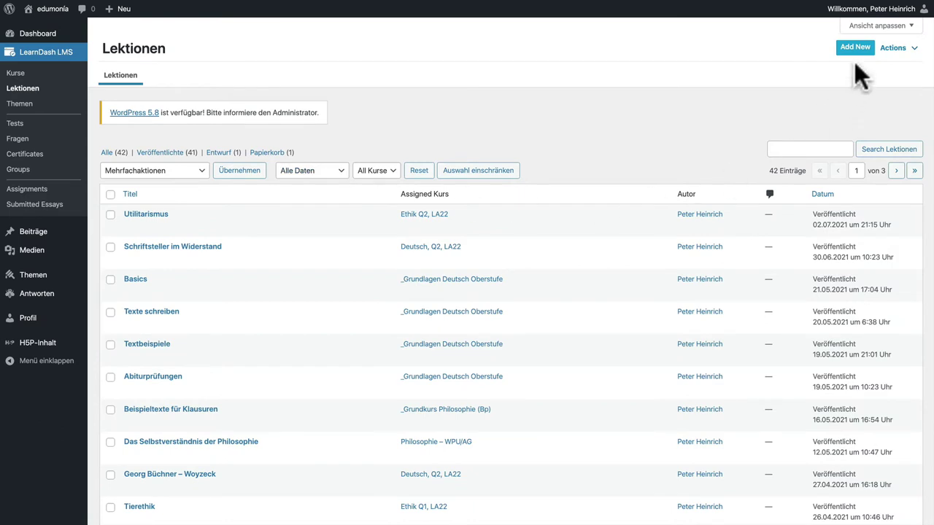
click(860, 49)
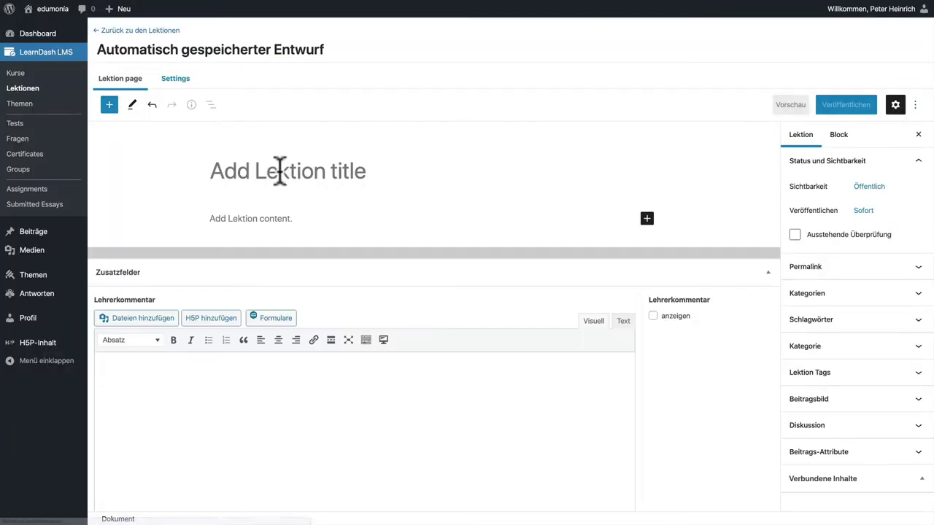
Title the lesson "Peter Singer - Vorurteile gegen die Ethik" and enter the placeholder paragraph "sadgi ads dslfjdlfdl" as its content.
text(Peter Sin)
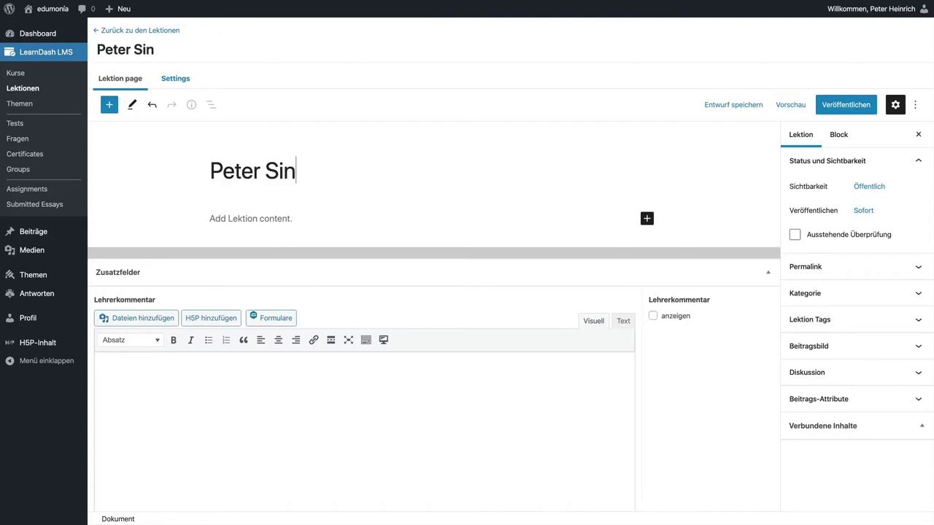
text(ger - )
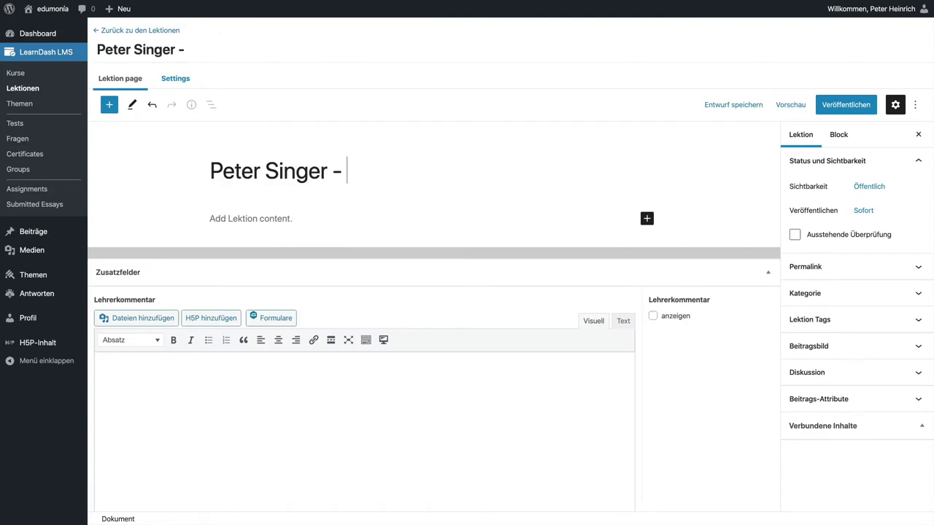
text(Voru)
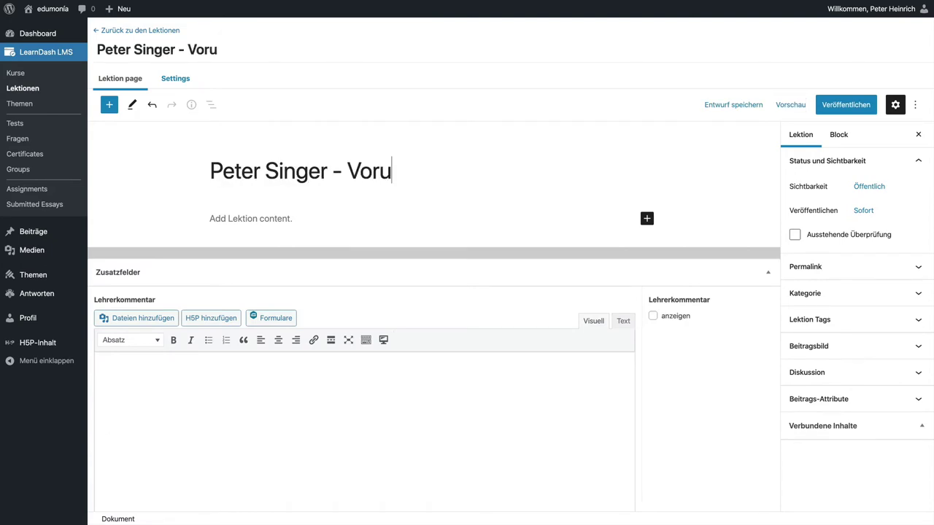
text(rteile gegen die)
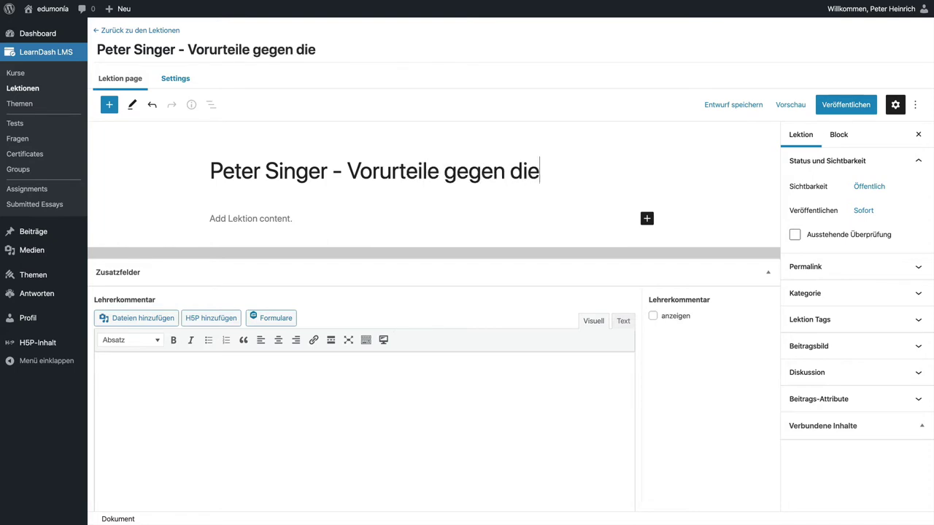
text( Ethik)
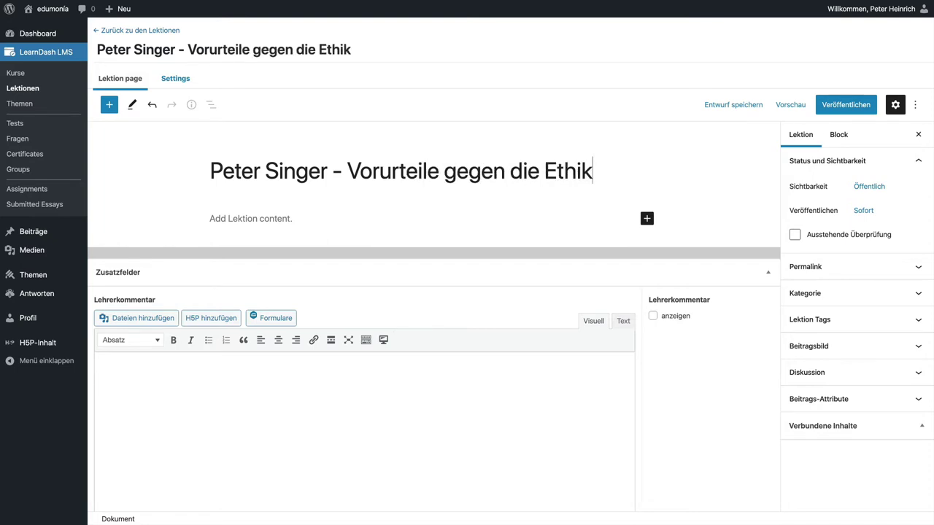
click(264, 219)
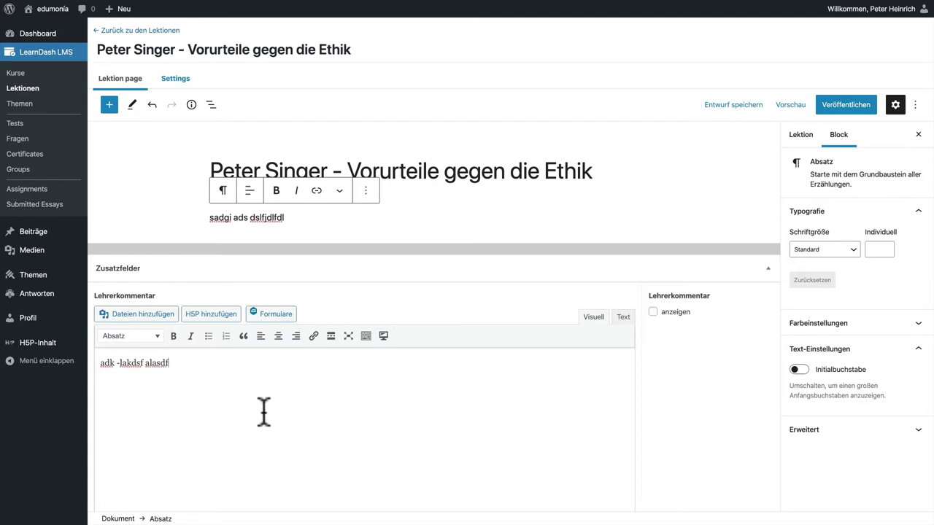
Replace the teacher comment's text with "Lehrerkommentar" formatted as Überschrift 3, followed by the placeholder line "asdlk ladsfölks h".
click(652, 312)
click(207, 377)
drag(191, 361, 101, 363)
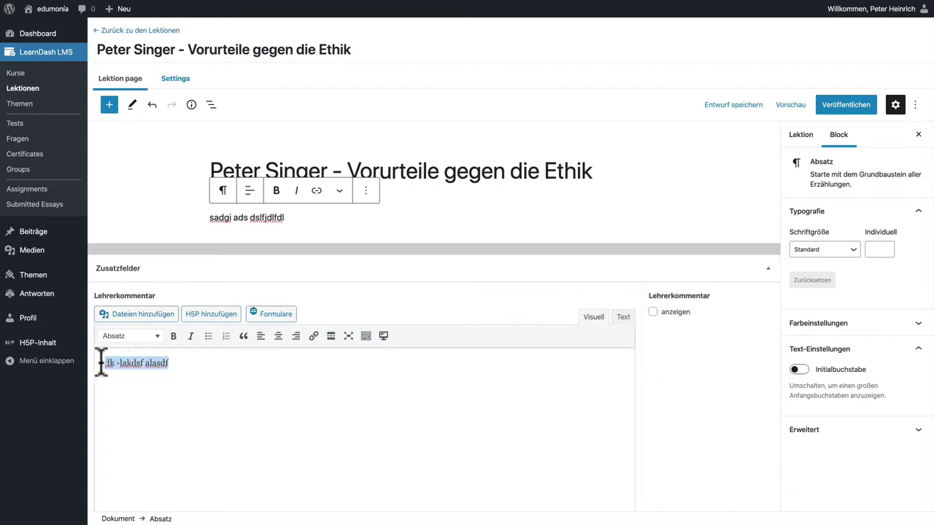
key(BackSpace)
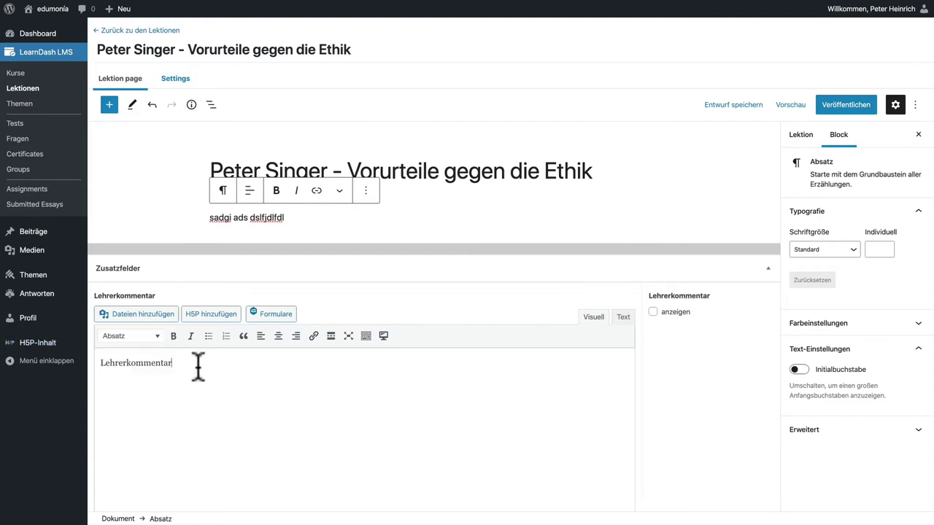
click(150, 340)
click(154, 416)
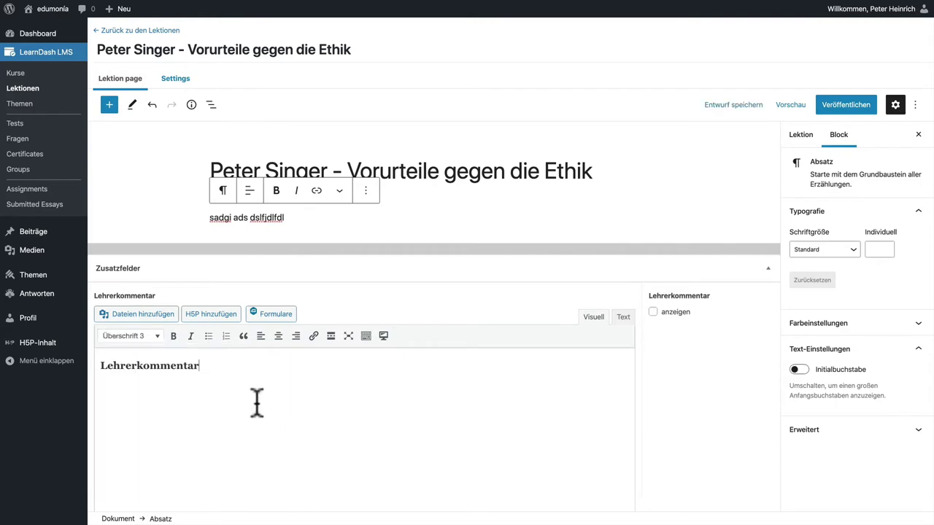
key(Return)
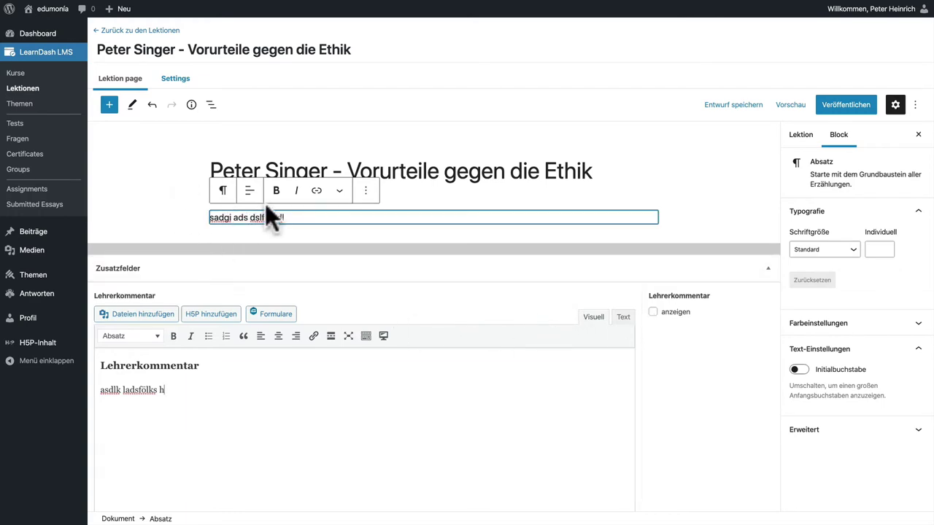
Insert a Datei block below the lesson's content paragraph.
click(291, 216)
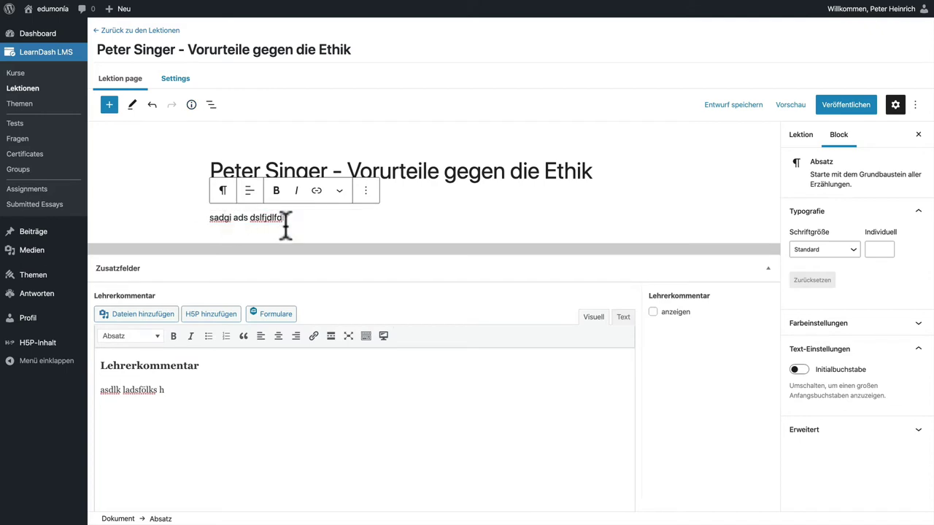
key(Return)
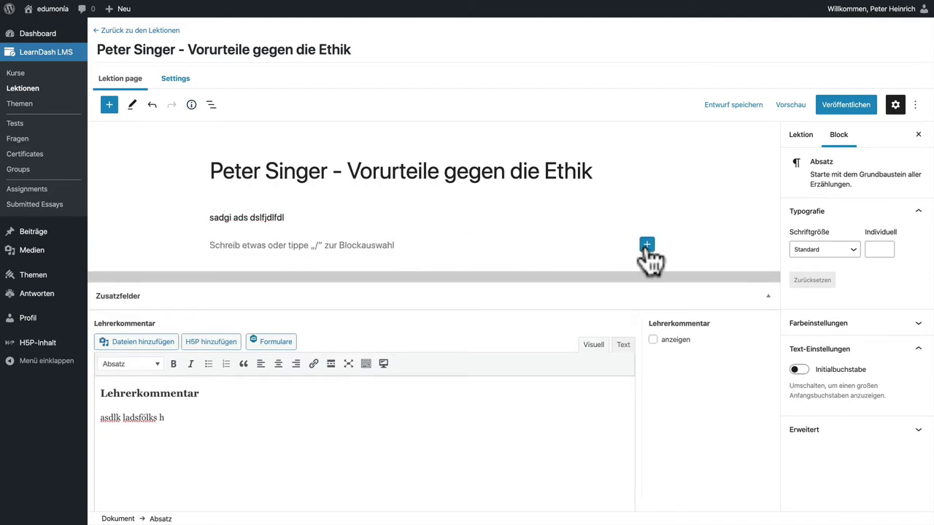
click(646, 245)
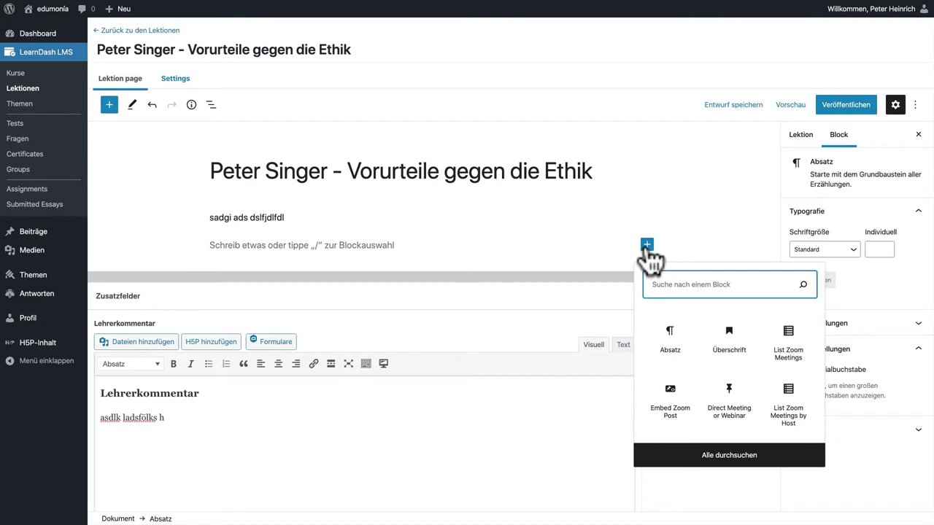
text(date)
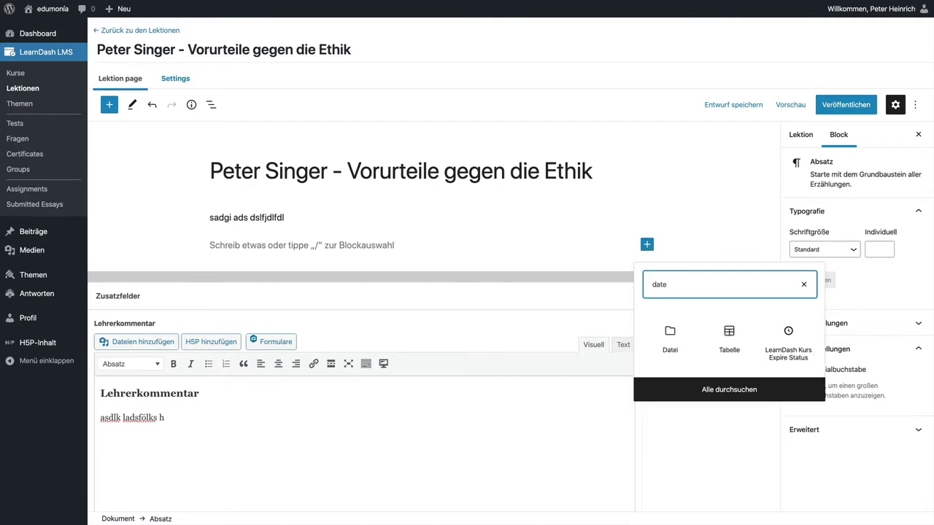
click(670, 335)
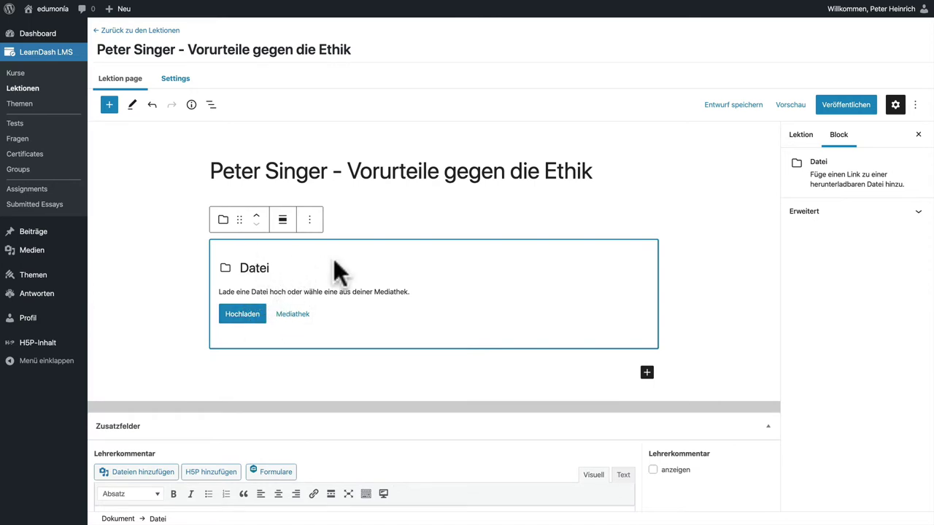
Remove the Datei block from the lesson content.
click(387, 223)
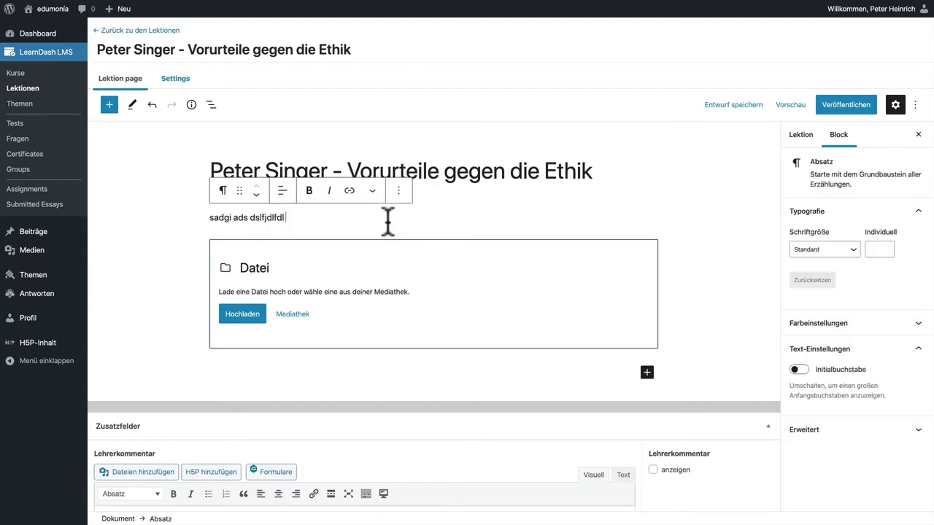
click(263, 261)
click(314, 268)
key(BackSpace)
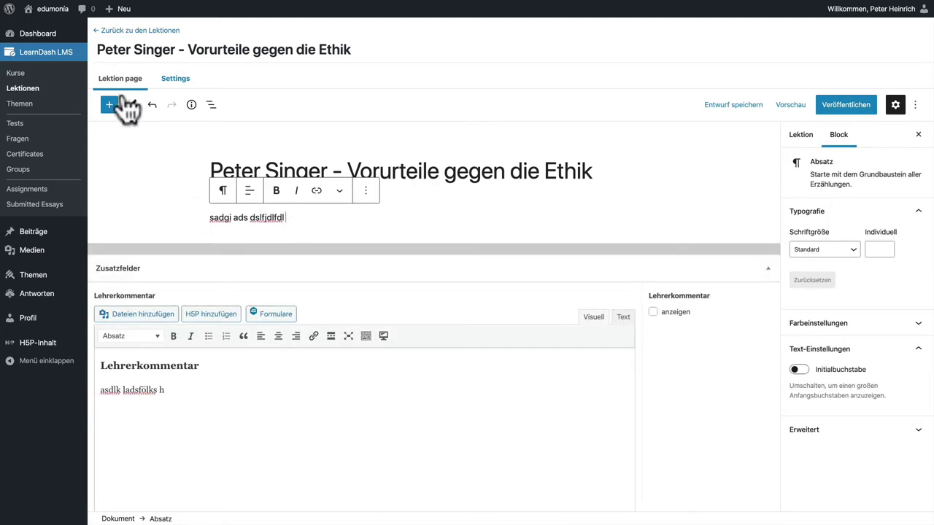
Enable Lektion Materialien in the lesson's settings and add the heading "Download" as Überschrift 3 with a new line below.
click(181, 82)
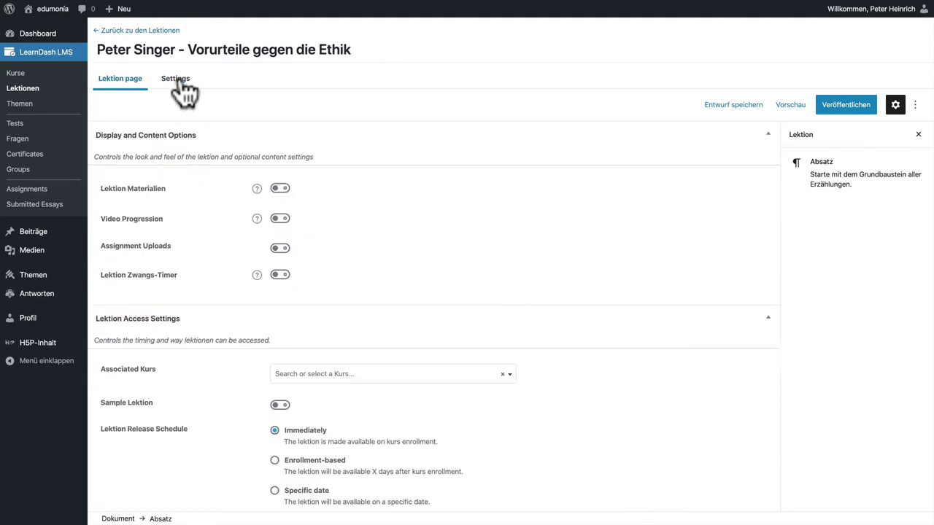
click(110, 191)
click(280, 189)
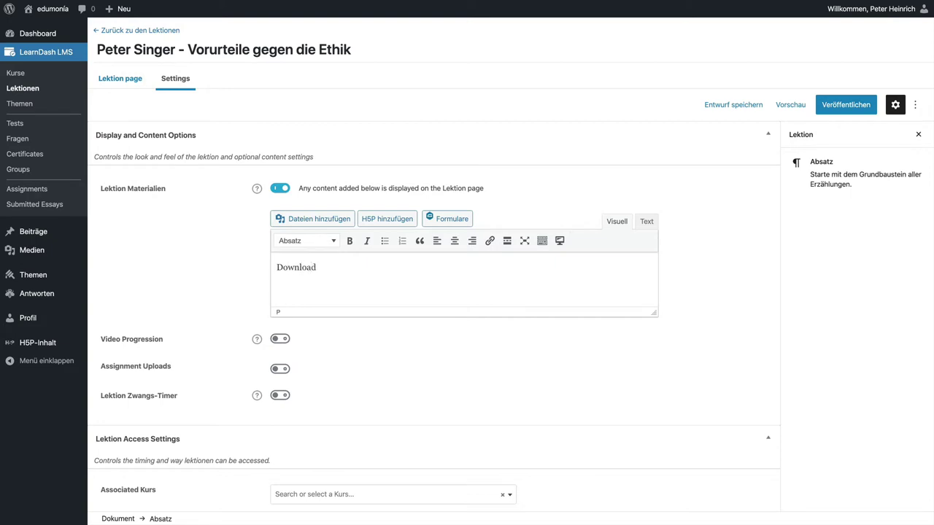
click(291, 242)
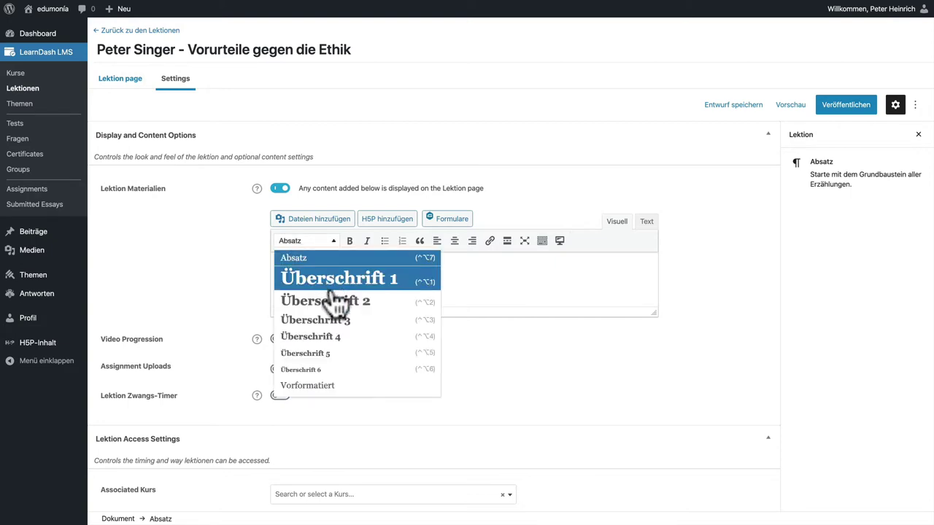
click(322, 320)
key(Return)
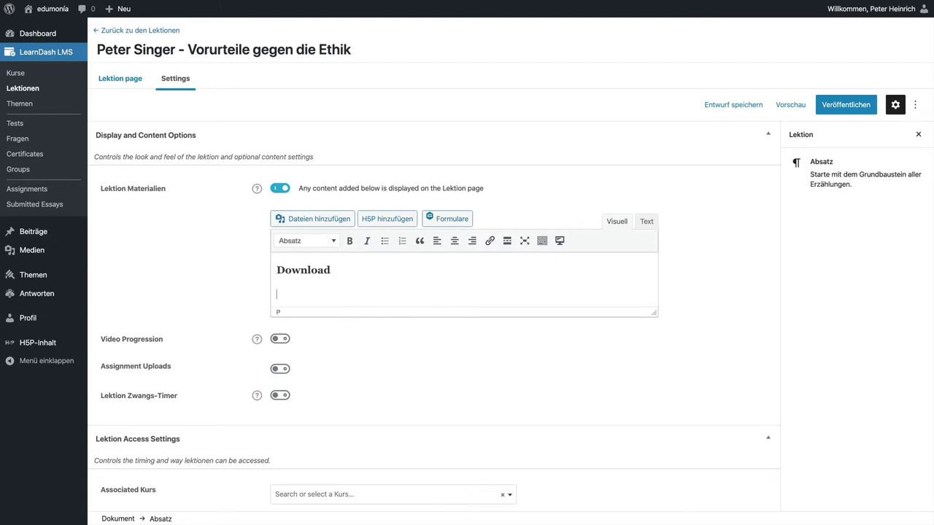
Open the media picker for the Lektion Materialien content.
click(326, 223)
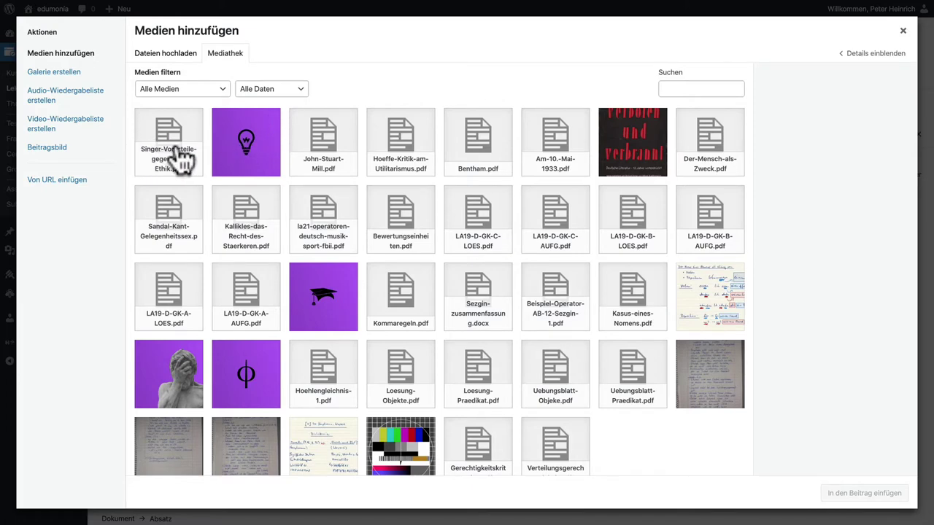
click(181, 58)
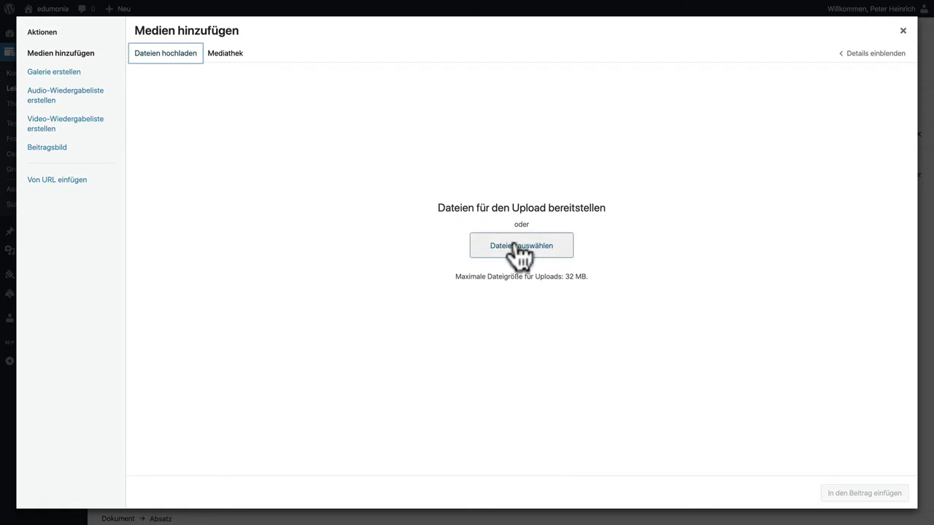
click(517, 246)
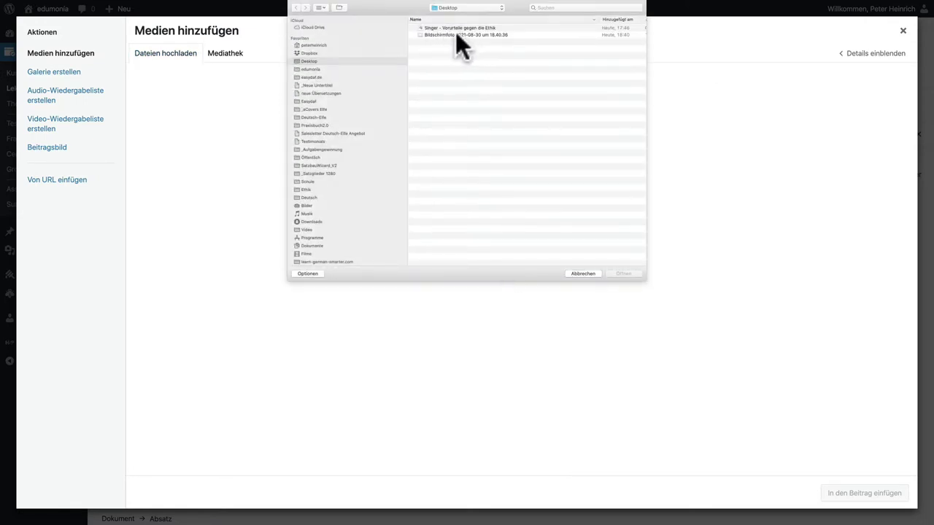
click(474, 28)
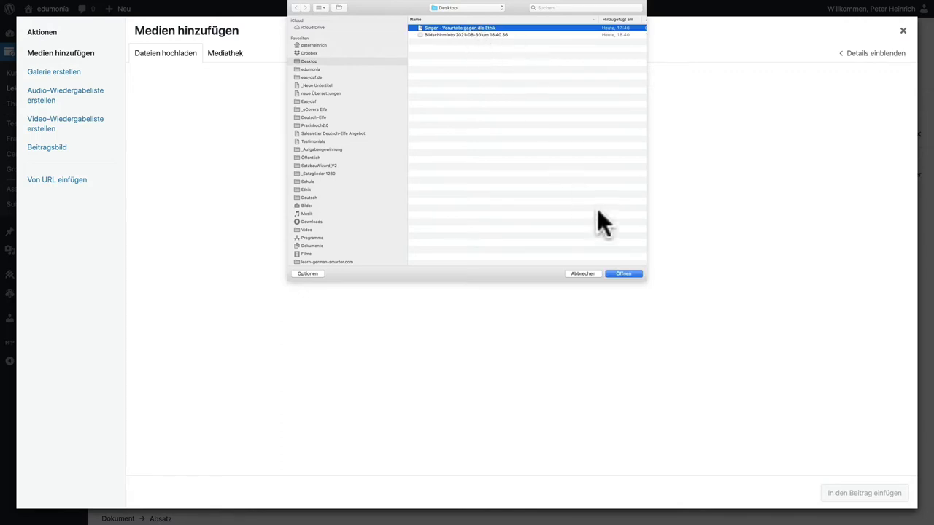
click(577, 273)
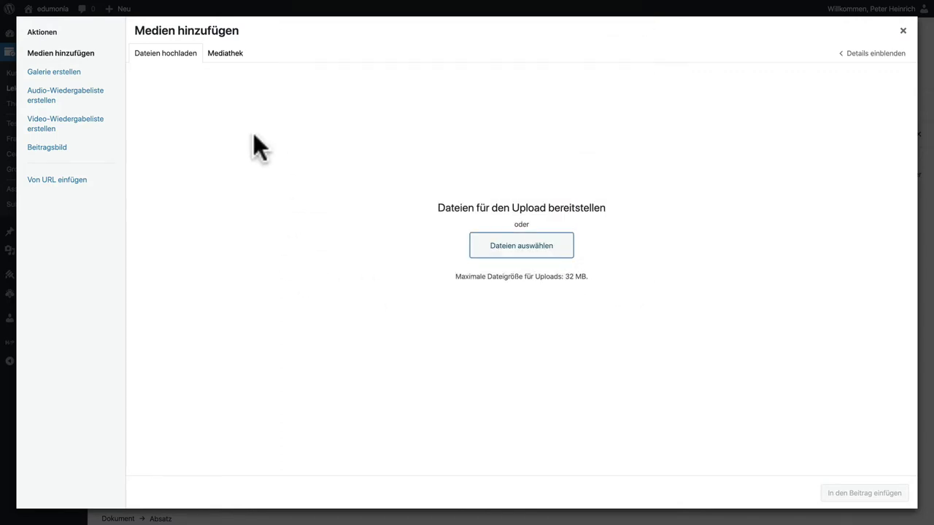
Insert Singer-Vorurteile-gegen-die-Ethik.pdf from the Mediathek as a link below the Download heading.
click(232, 55)
click(173, 159)
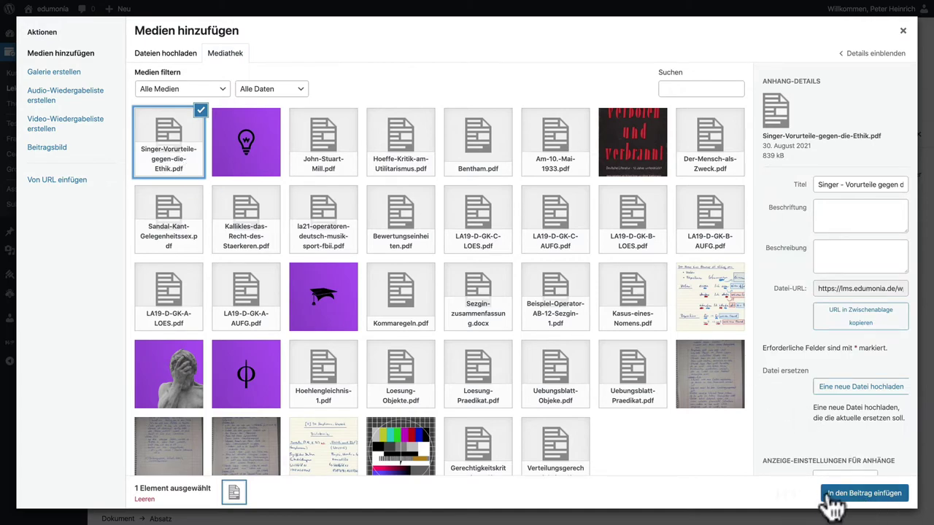
click(870, 498)
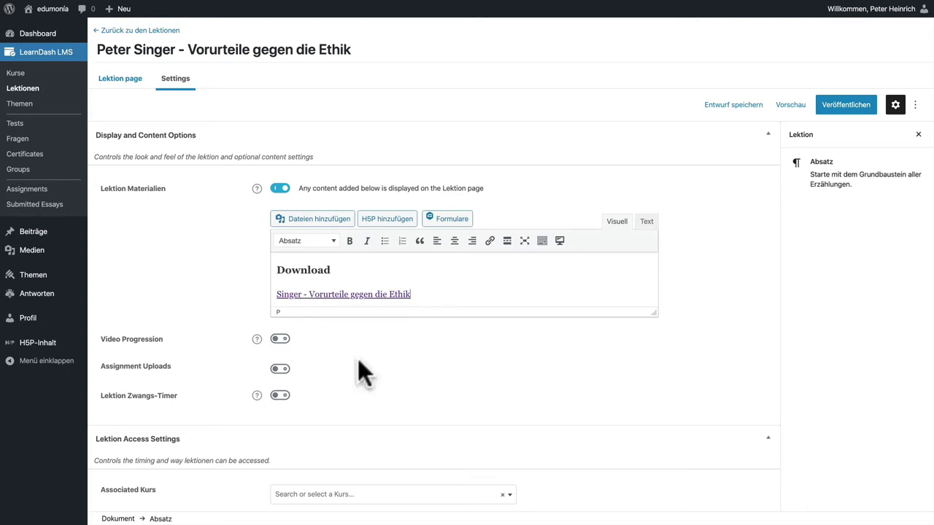
Assign the lesson to the course "Ethik Q1, LA23" and save it as a draft.
scroll(357, 359, down, 5)
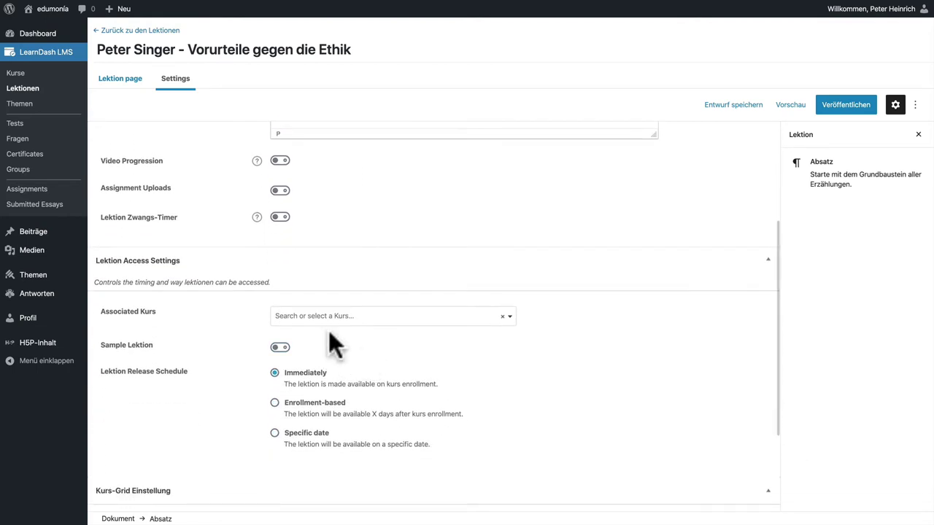
click(334, 321)
scroll(339, 416, down, 2)
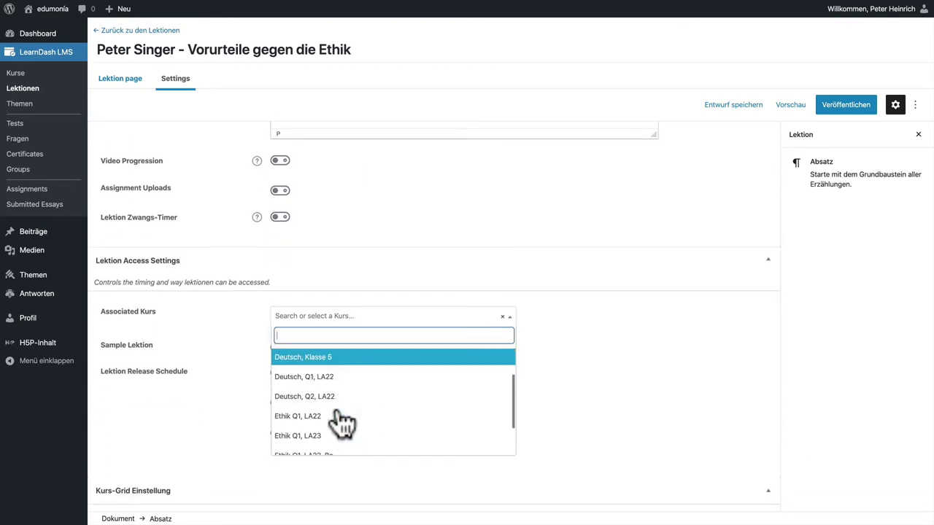
scroll(340, 411, down, 1)
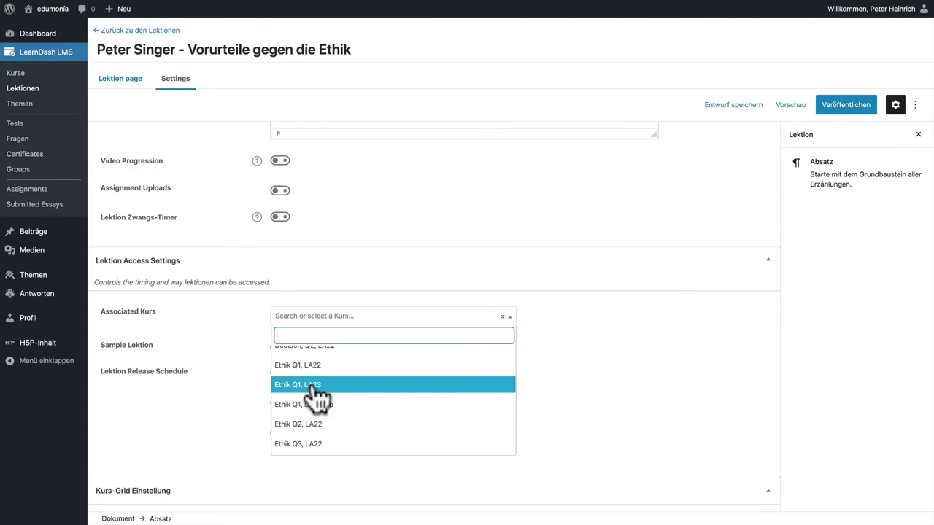
click(317, 385)
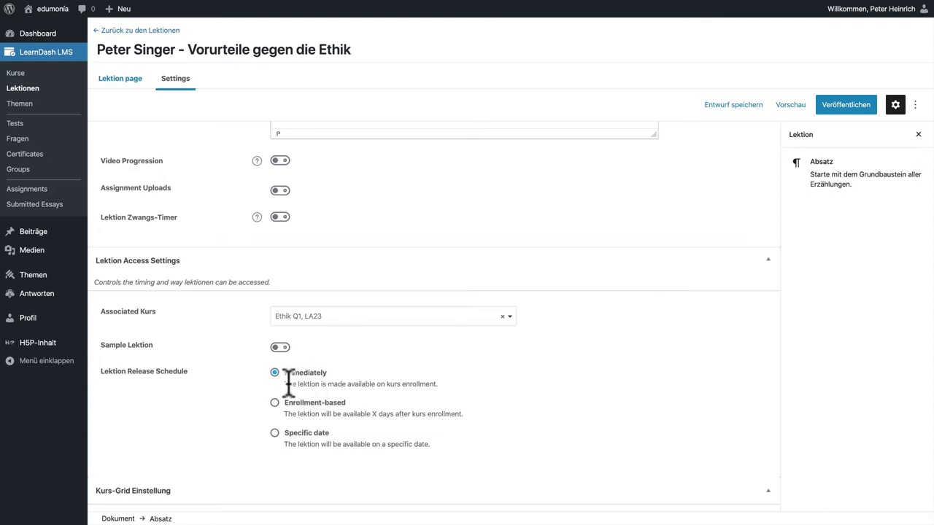
click(739, 110)
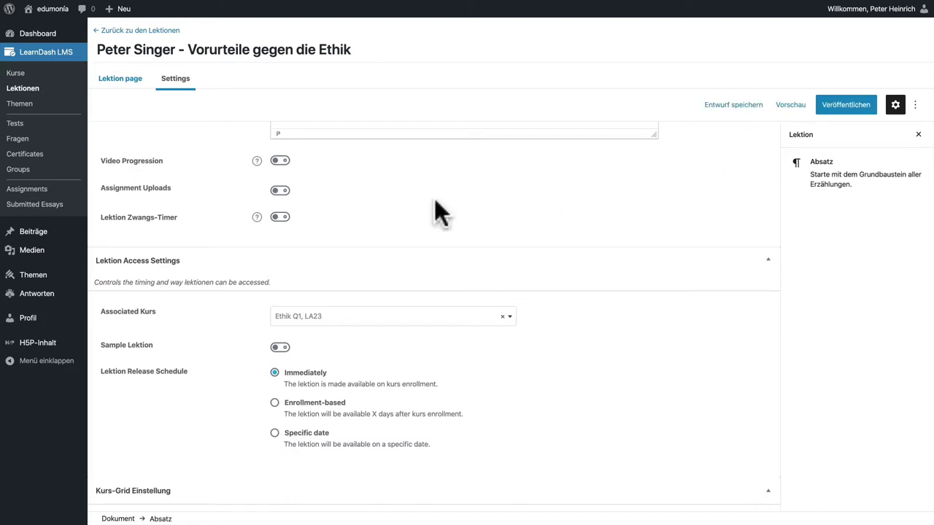
Go to the website and view the "Peter Singer – Vorurteile gegen die Ethik" lesson in the course Ethik Q1, LA23.
click(30, 90)
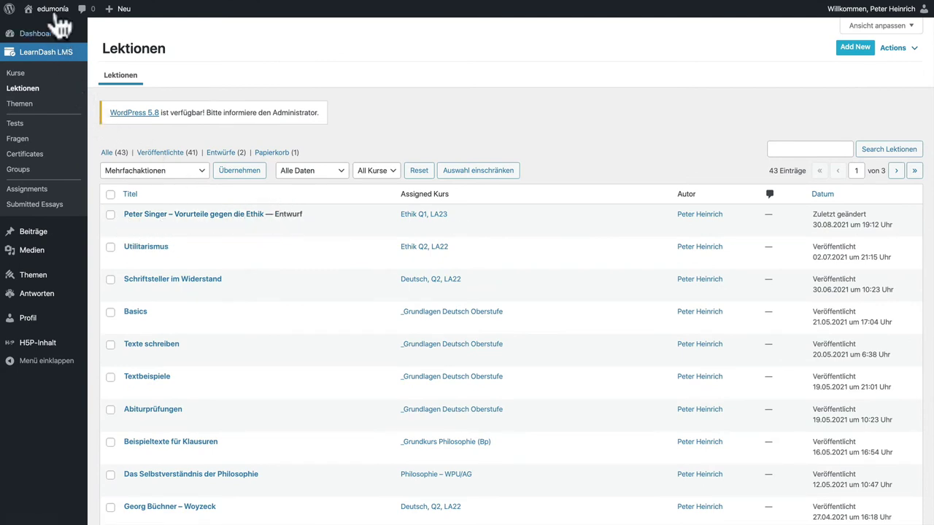
mouse_move(54, 10)
click(54, 32)
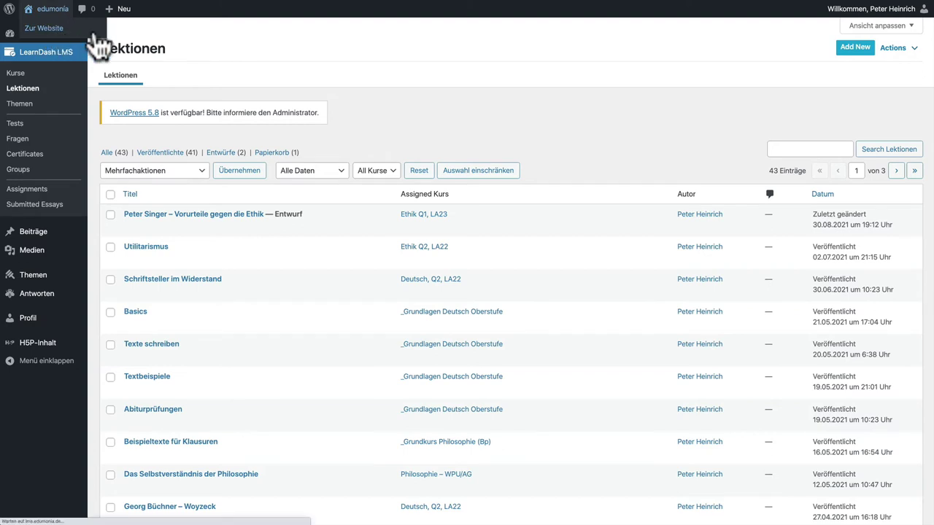
scroll(427, 183, down, 5)
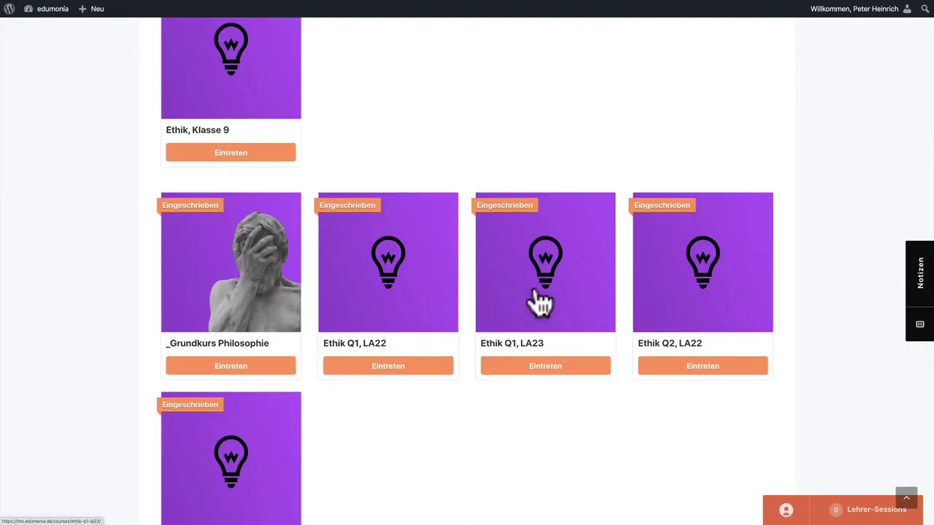
click(536, 295)
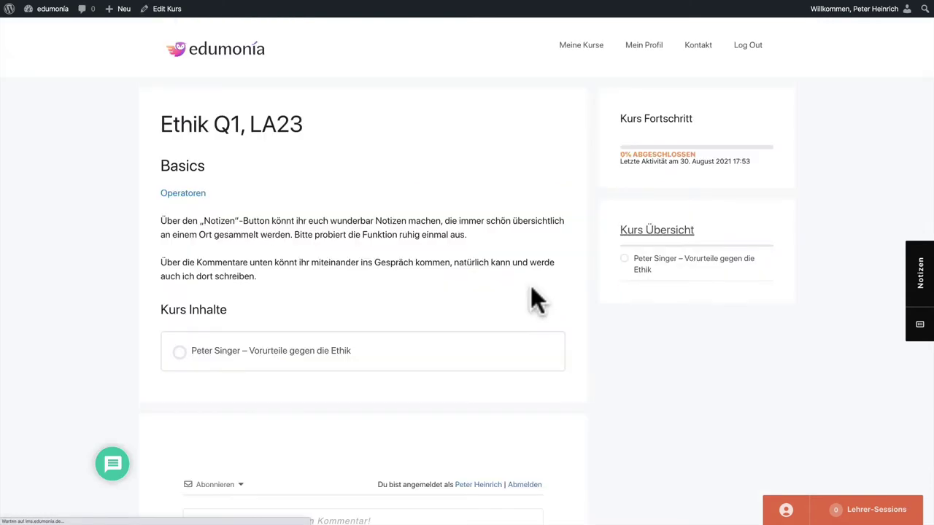
click(652, 263)
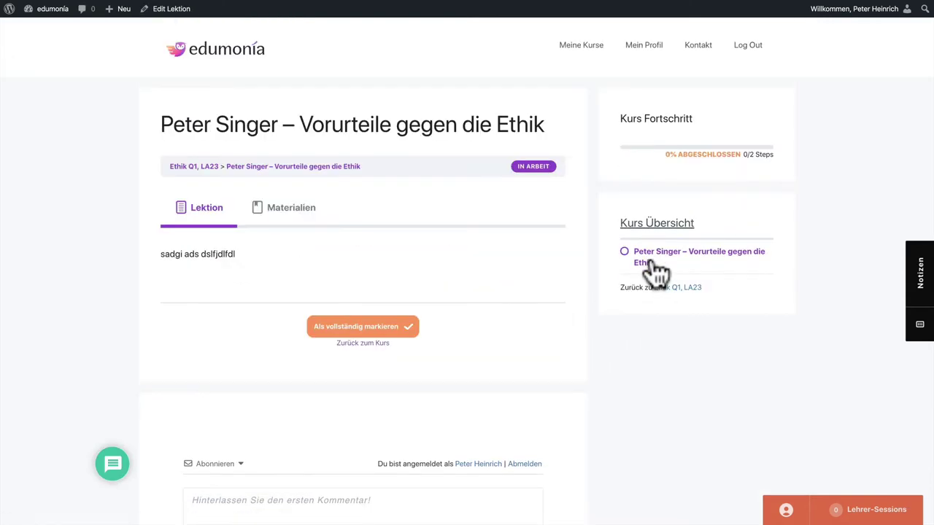
View the Singer PDF linked in the lesson's Materialien at 175% zoom and return to the lesson page.
click(295, 211)
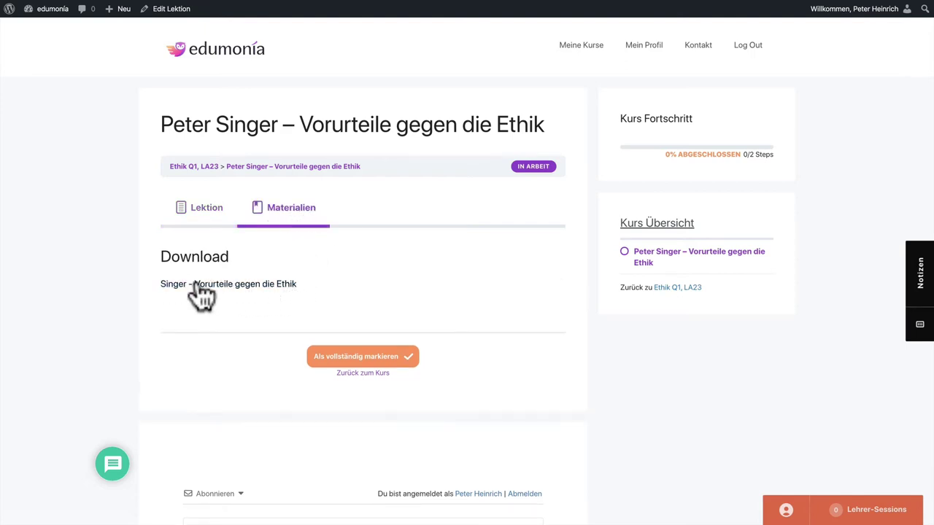
click(232, 287)
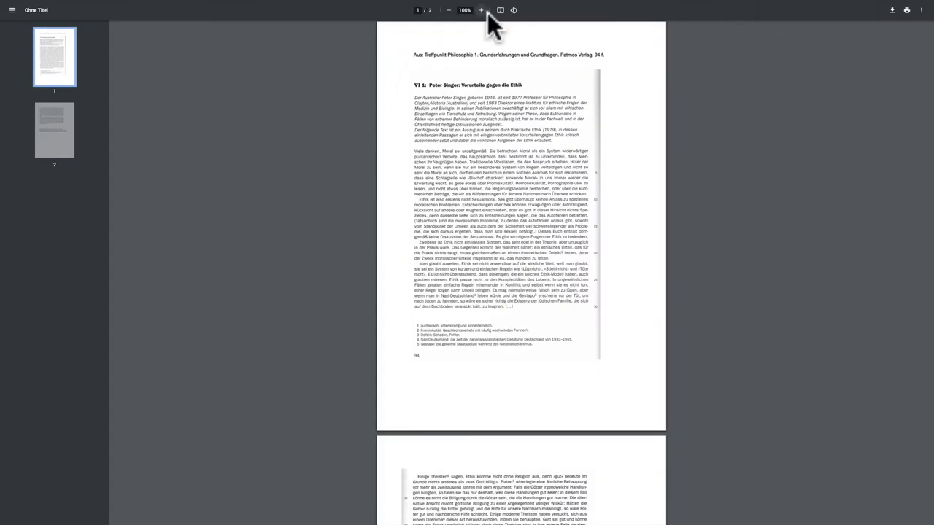
click(481, 11)
click(480, 11)
click(480, 11)
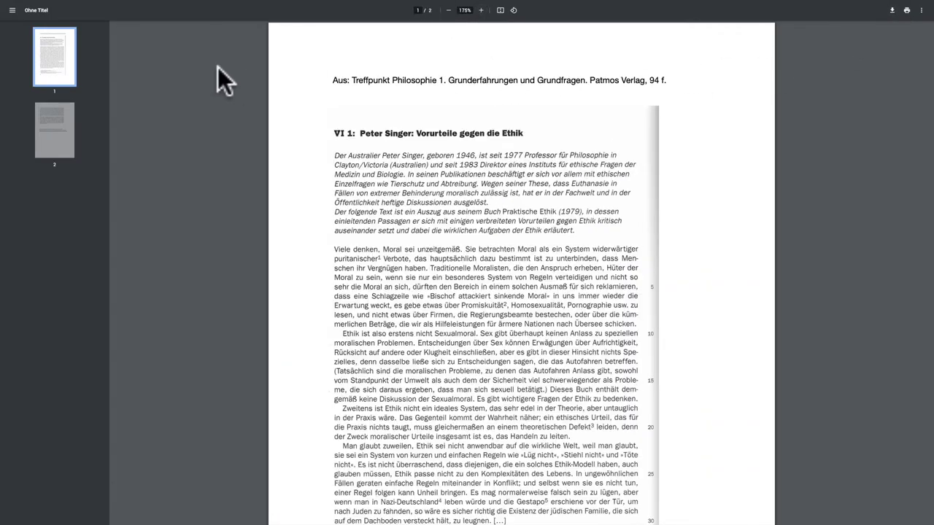
scroll(223, 80, left, 5)
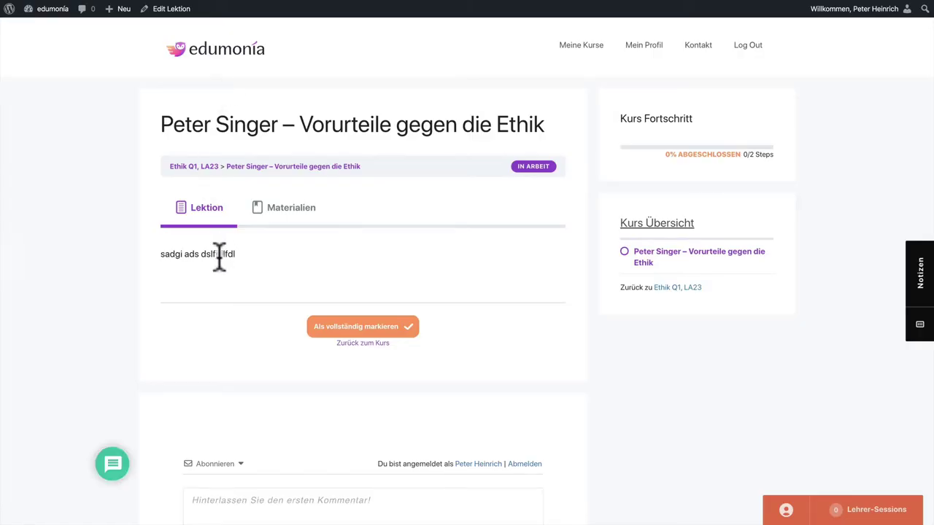
Check the save options of the download link in the lesson's Materialien and return to the Lektion content.
click(292, 216)
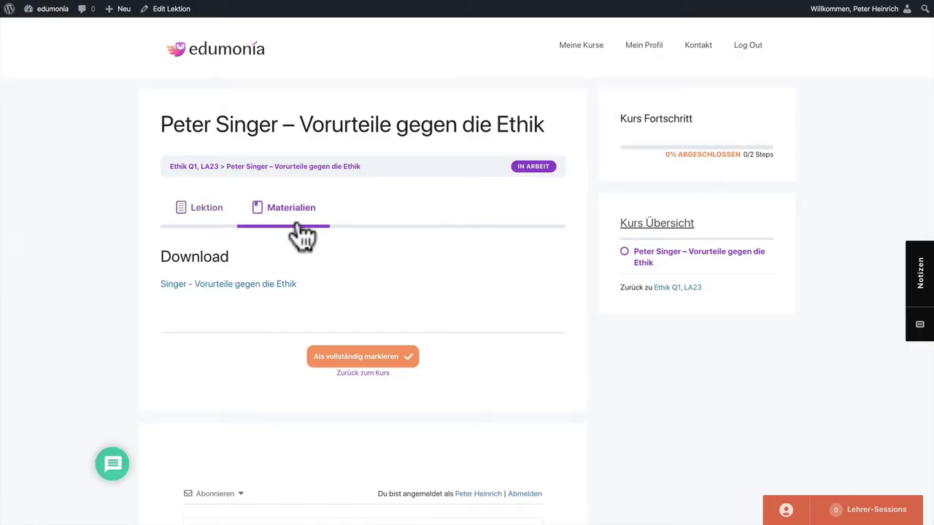
right_click(248, 283)
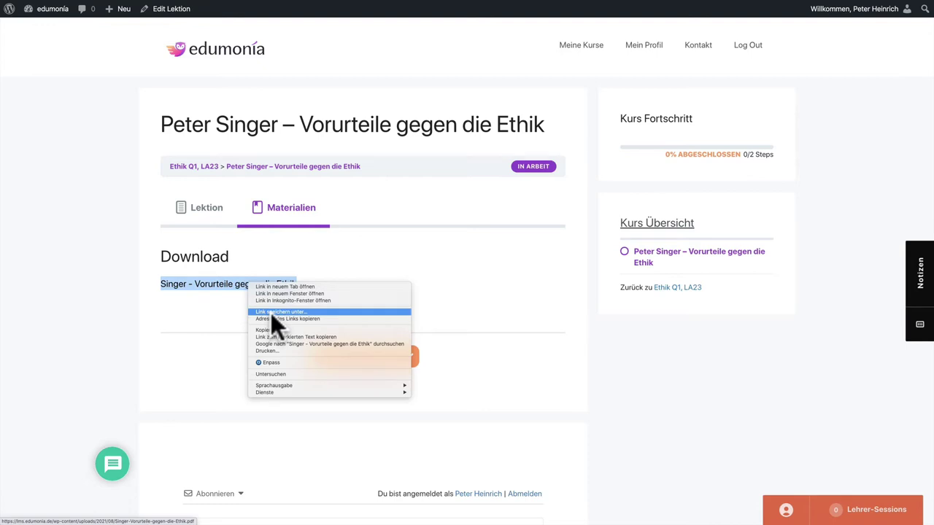
click(208, 321)
click(255, 265)
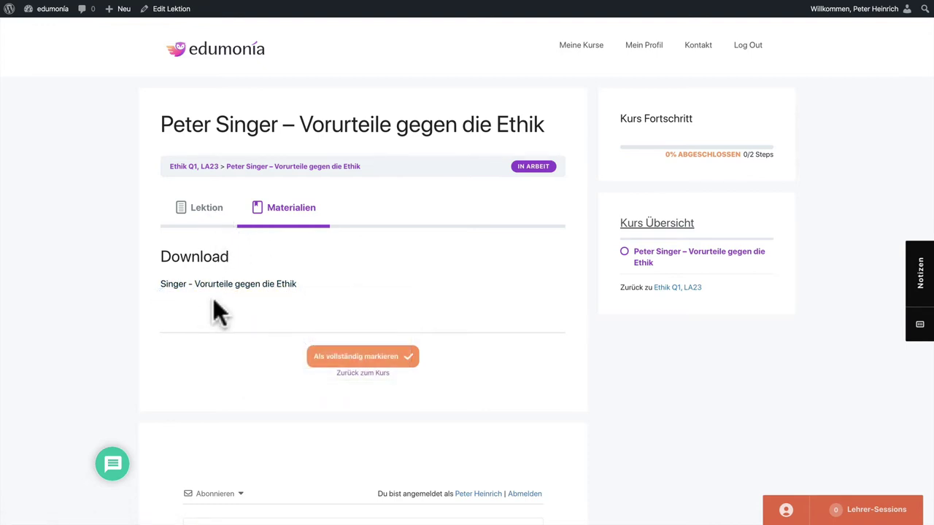
click(212, 217)
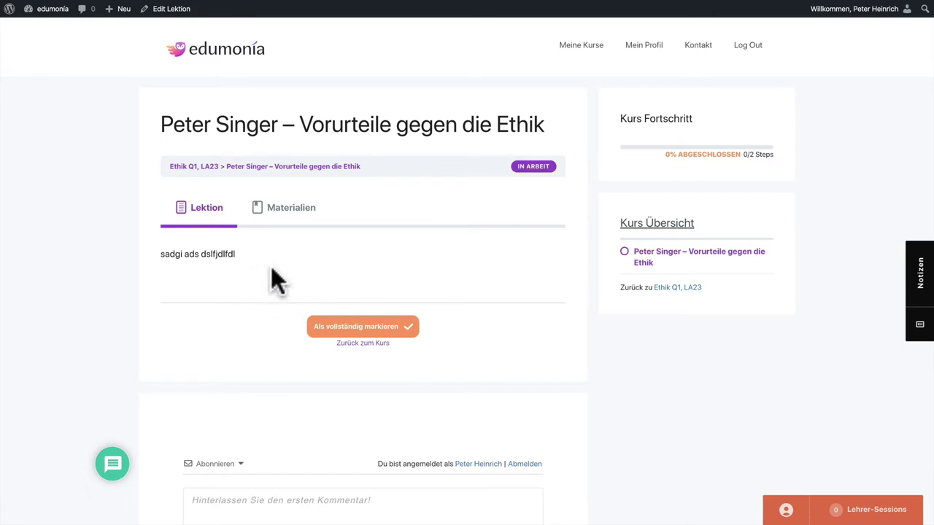
Switch to the browser with the student login, check the Ethik Q1, LA23 course for the lesson, and switch back.
key(super+Tab)
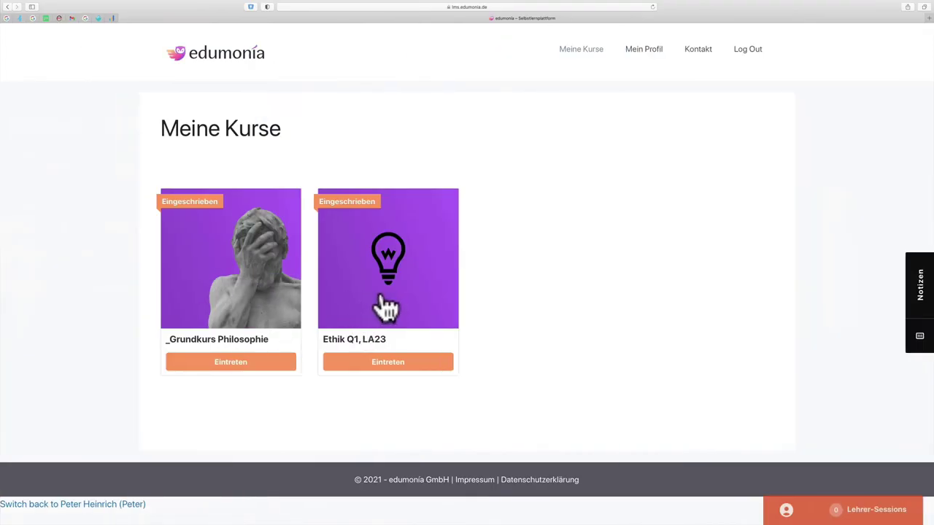
click(384, 309)
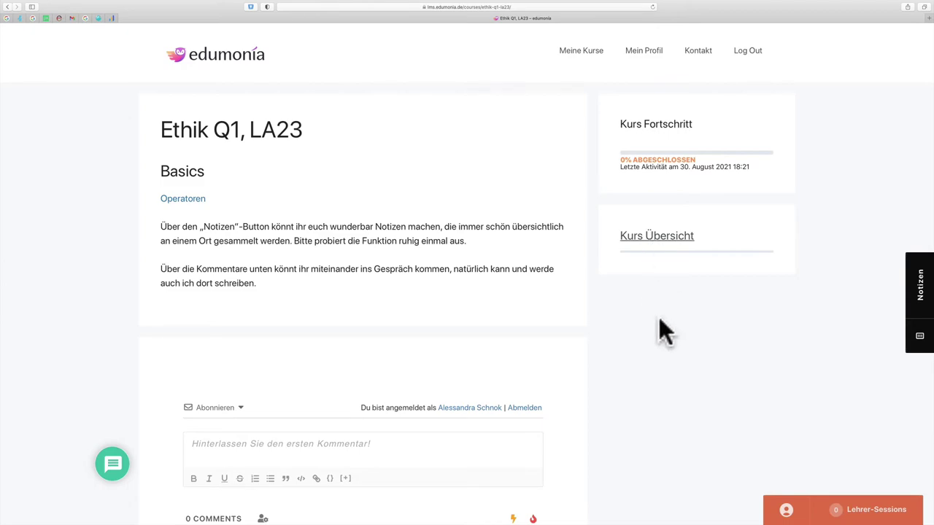
key(super+Tab)
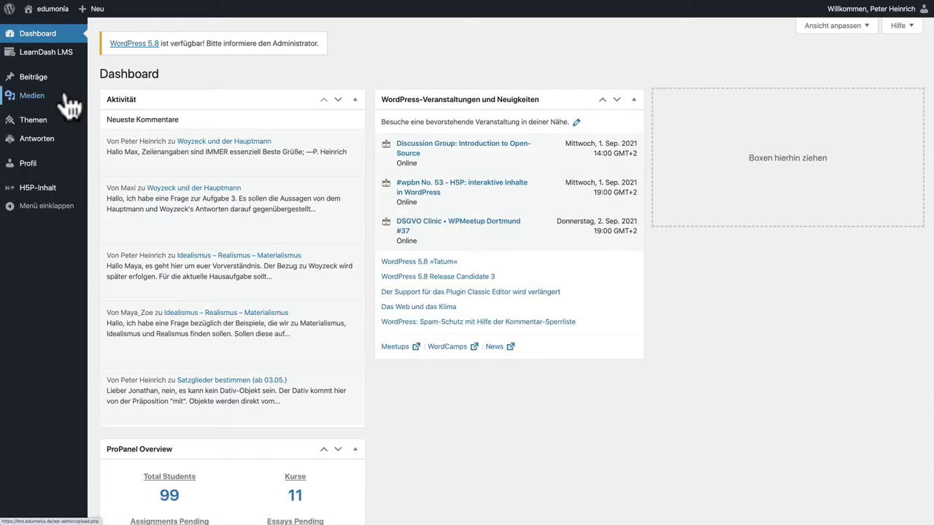
Open the Peter Singer lesson draft for editing, set its Lehrerkommentar to "anzeigen" and save the draft.
mouse_move(46, 60)
click(111, 73)
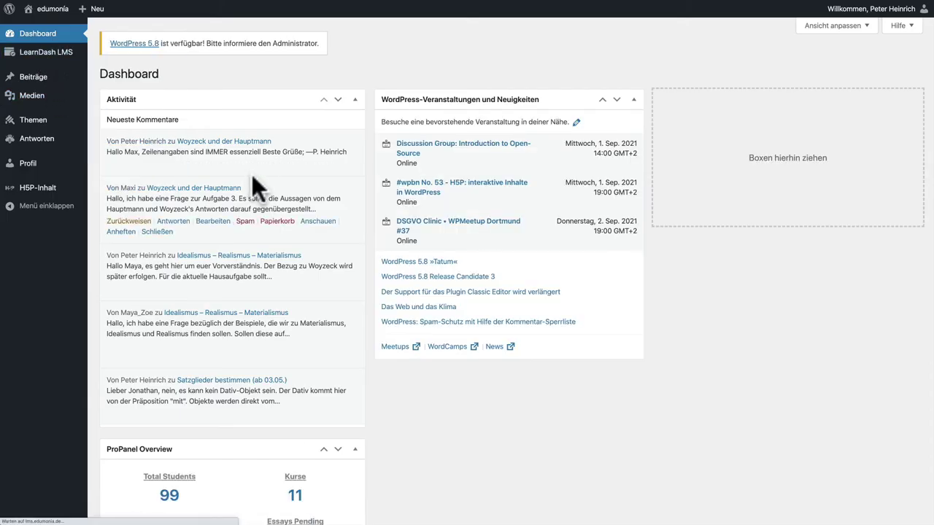
click(141, 227)
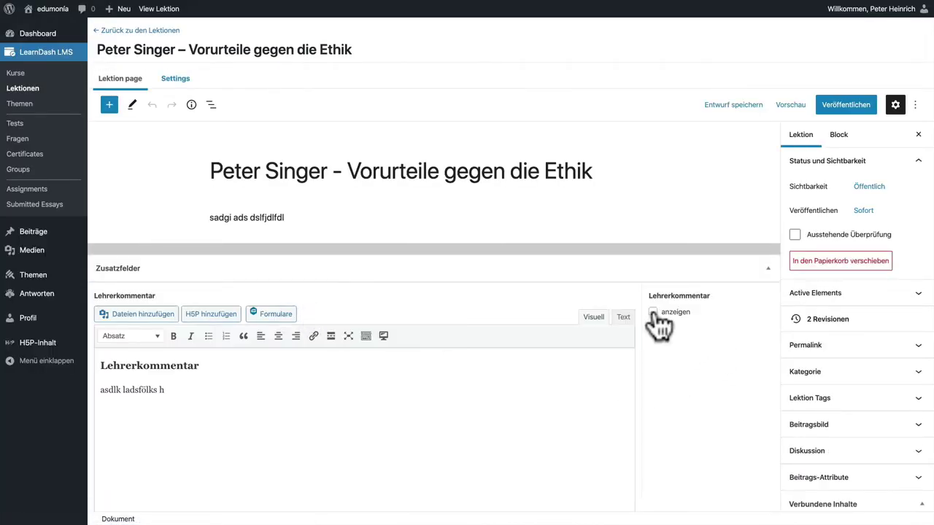
click(652, 312)
click(733, 104)
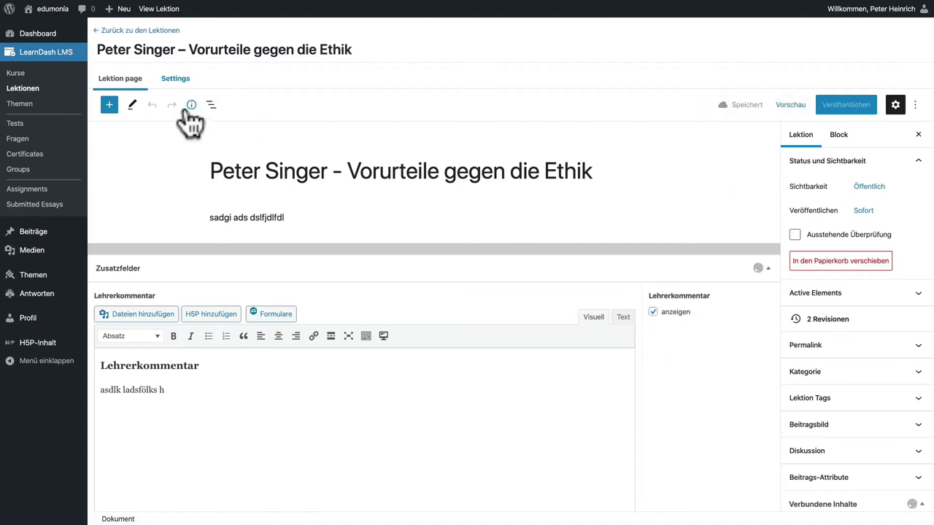
View the lesson with its teacher comment on the website and return to the list of Lektionen in the backend.
click(165, 15)
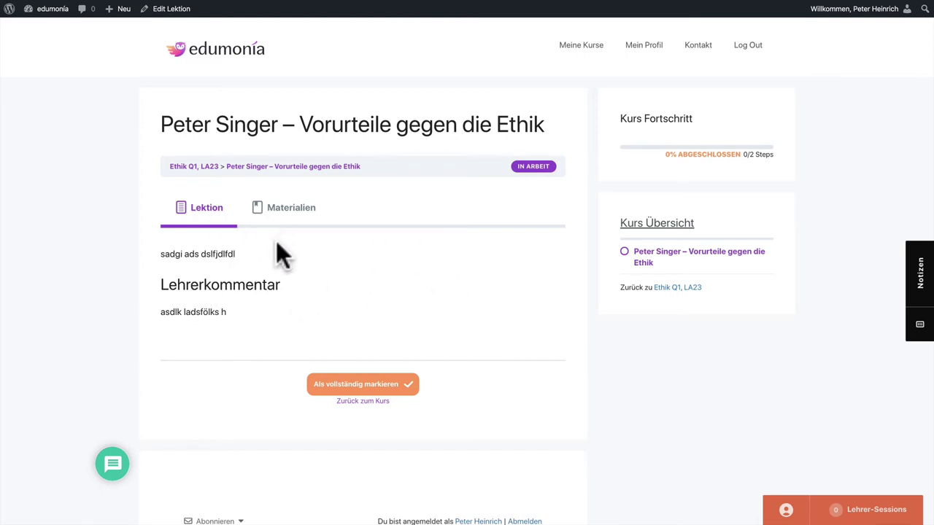
mouse_move(46, 9)
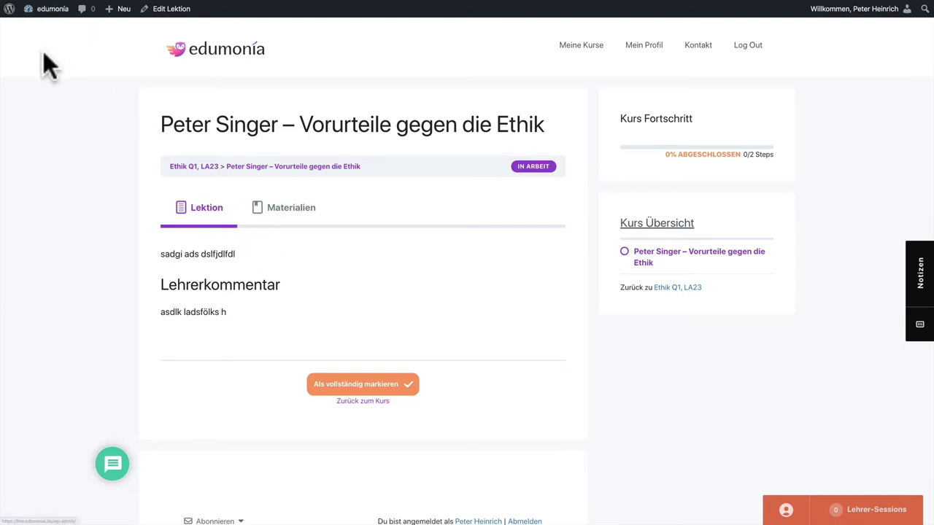
click(44, 31)
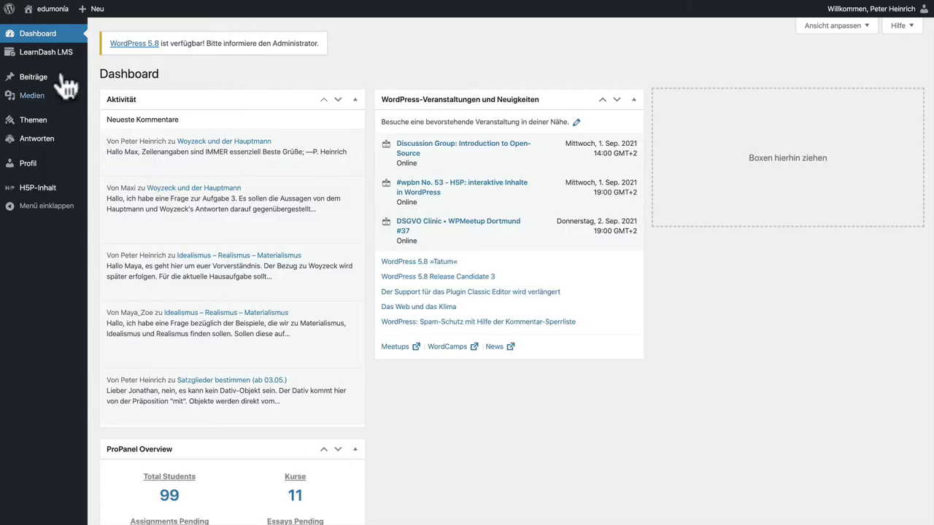
mouse_move(57, 54)
click(115, 72)
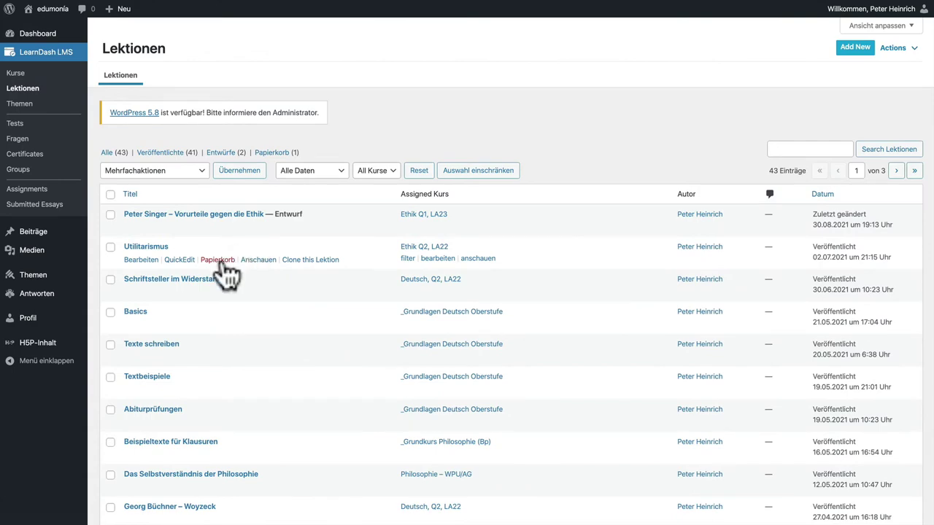
Look through the list of Lektionen and their assigned courses.
scroll(226, 263, down, 3)
scroll(223, 263, down, 3)
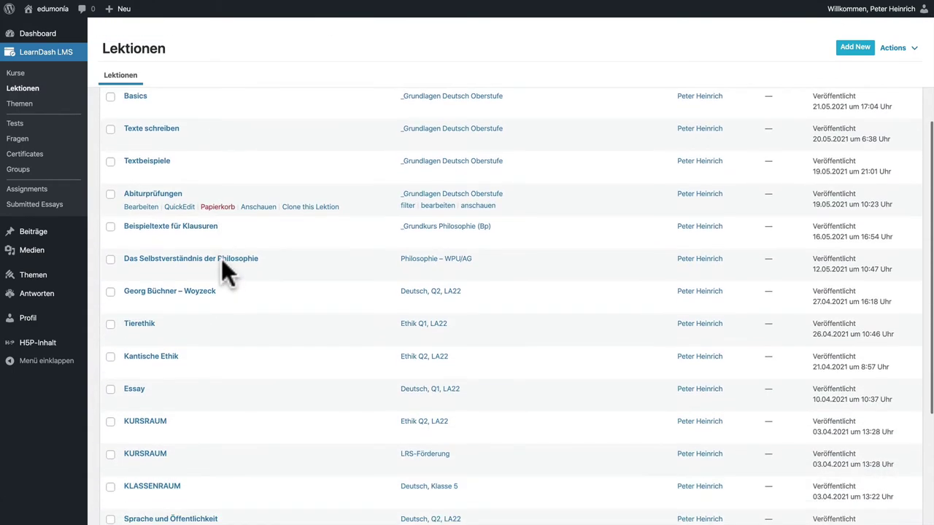
scroll(223, 264, down, 2)
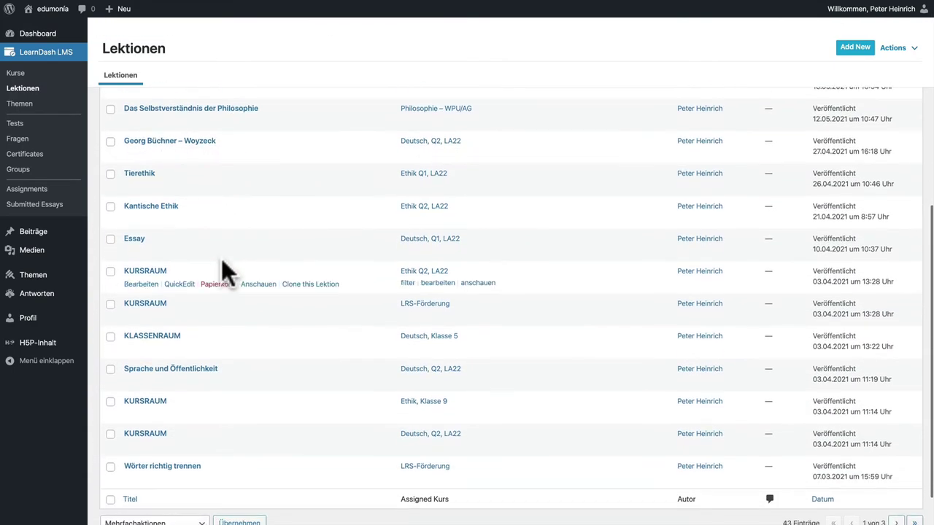
scroll(222, 264, up, 2)
scroll(223, 270, up, 2)
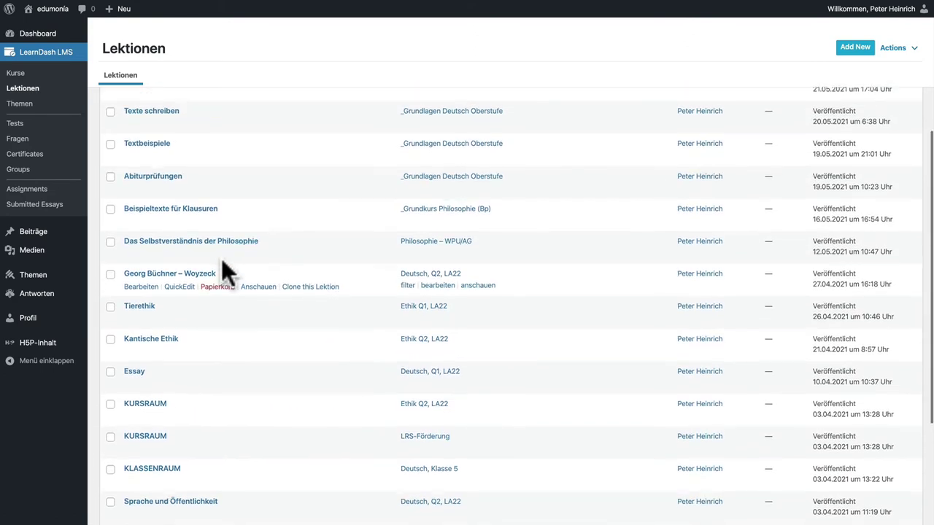
scroll(222, 262, down, 1)
scroll(223, 263, down, 1)
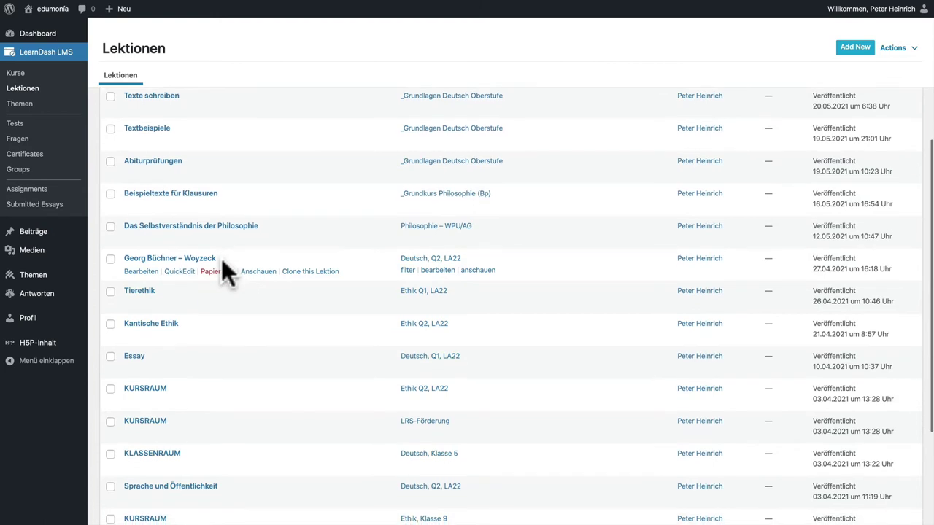
scroll(223, 263, up, 5)
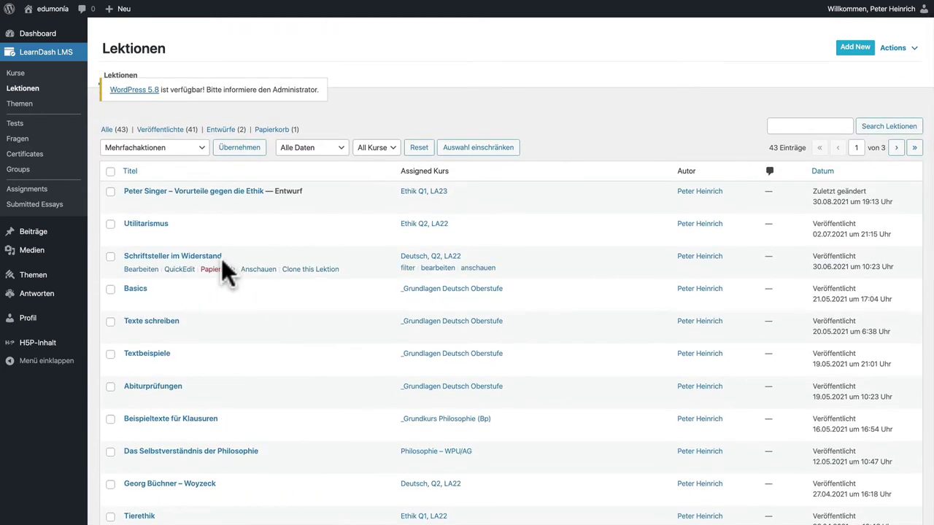
scroll(247, 281, down, 1)
scroll(248, 284, down, 3)
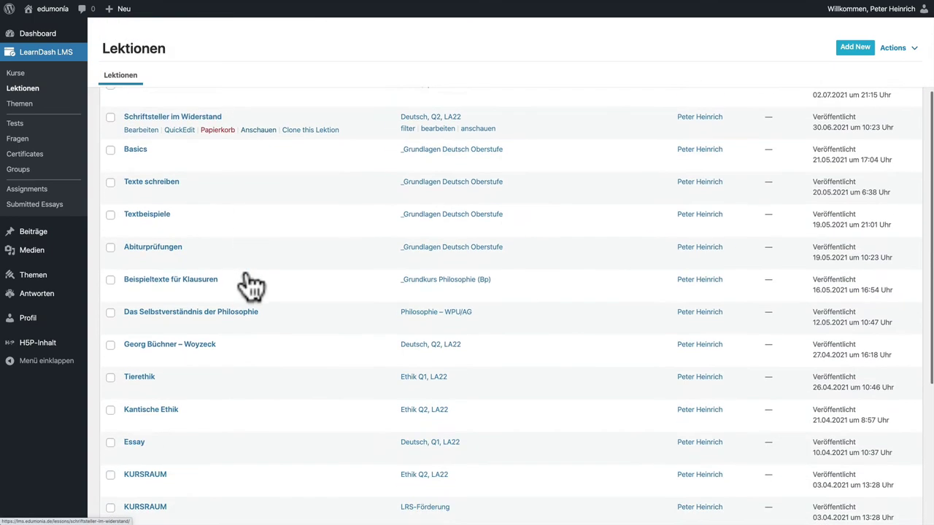
scroll(250, 282, up, 5)
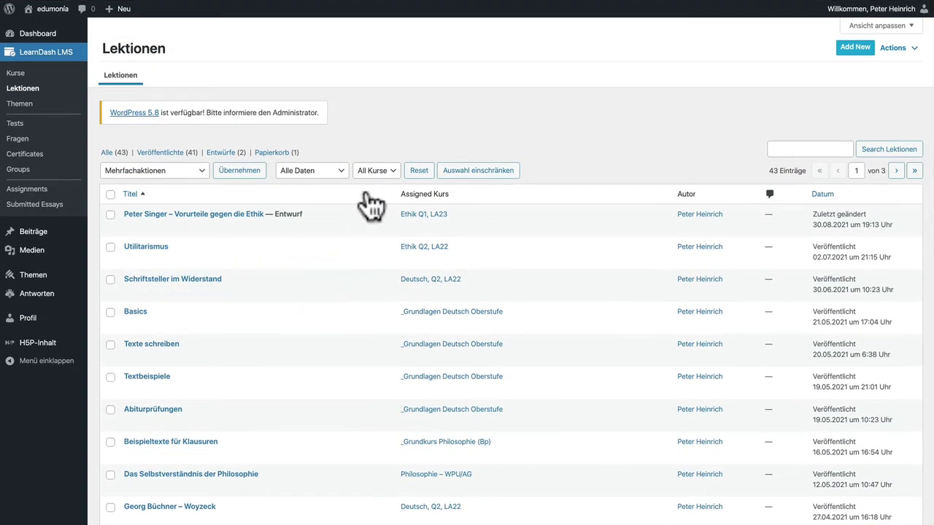
Filter the list of Lektionen by the course Ethik Q1, LA23.
click(377, 173)
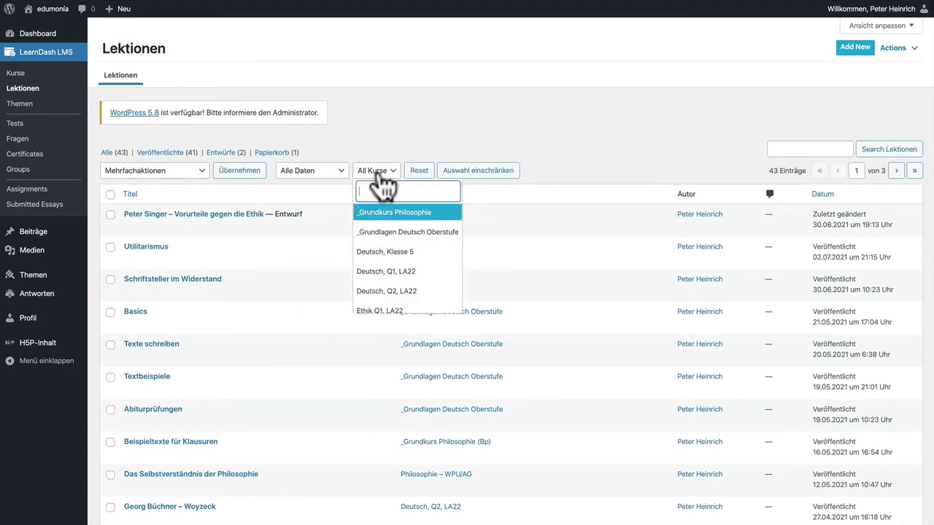
scroll(391, 271, down, 3)
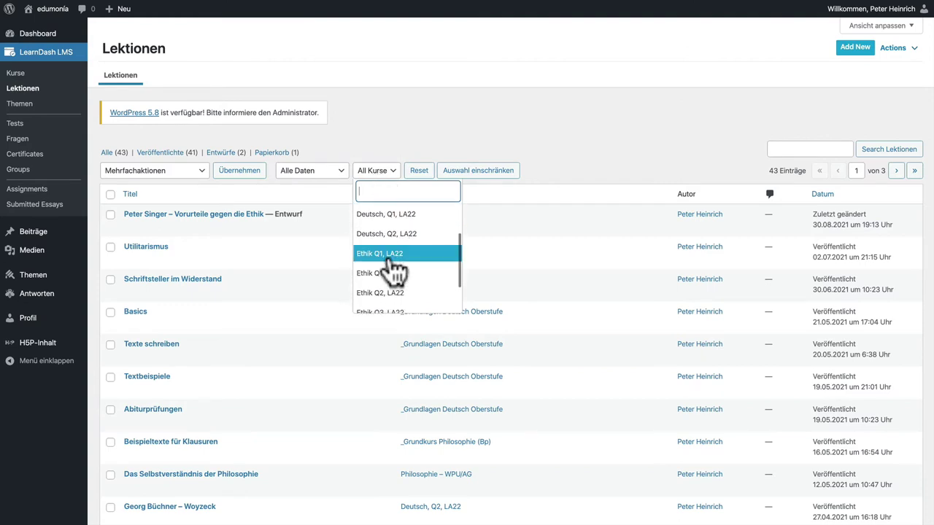
scroll(392, 271, down, 1)
click(391, 270)
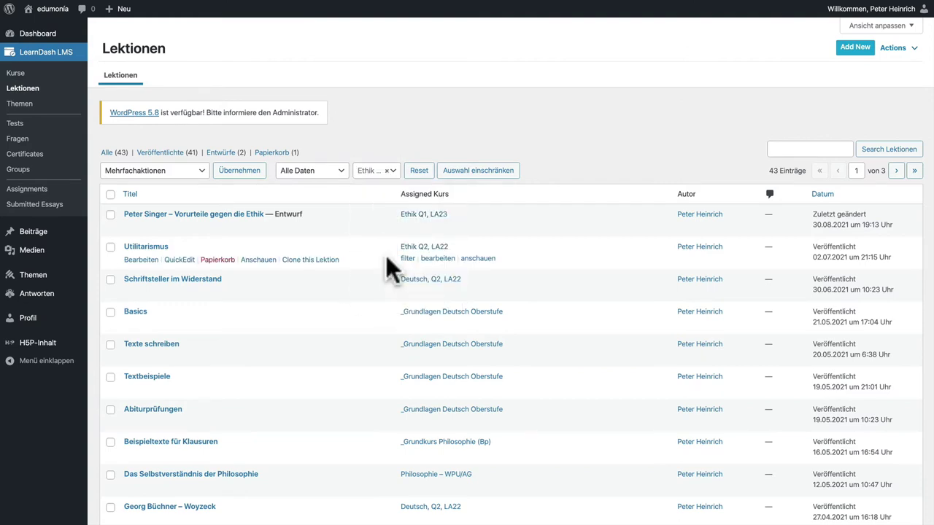
click(466, 175)
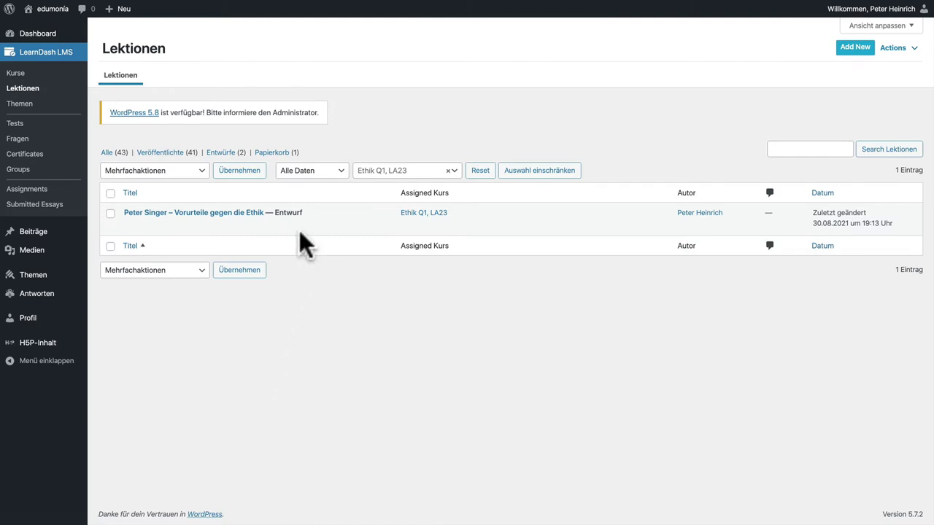
Publish the Peter Singer lesson by changing its status to "Veröffentlicht" in QuickEdit and updating it.
mouse_move(285, 211)
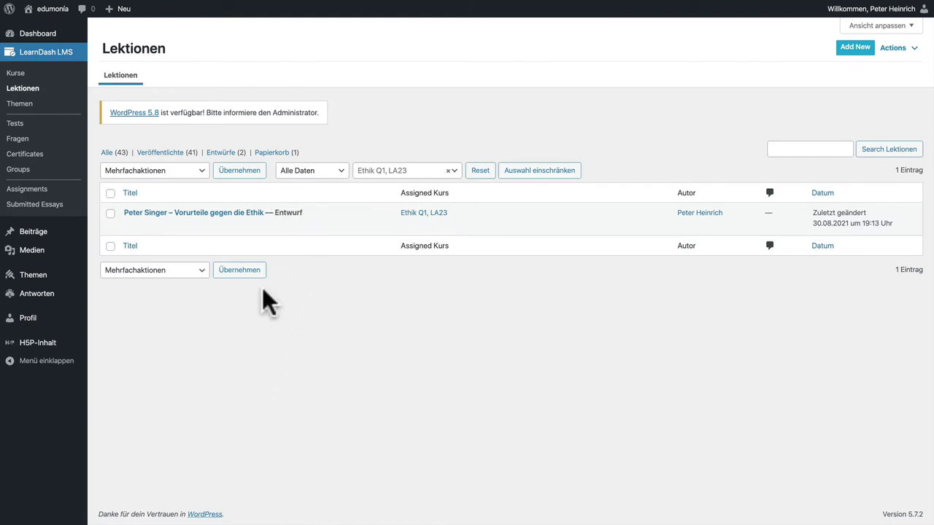
mouse_move(290, 232)
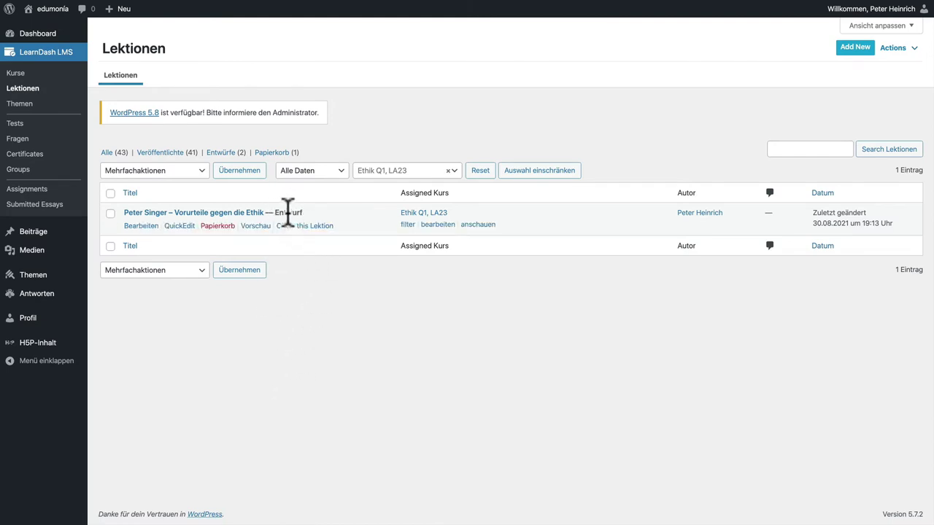
click(179, 226)
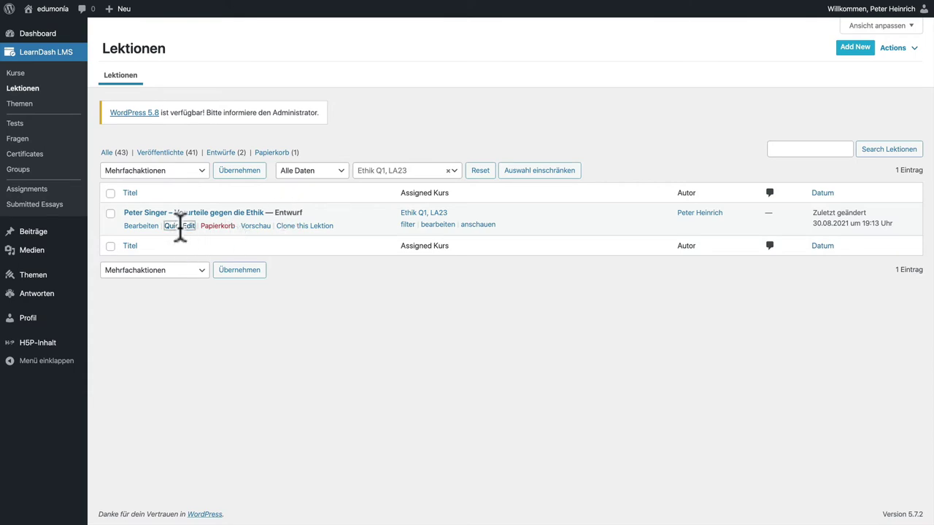
click(646, 356)
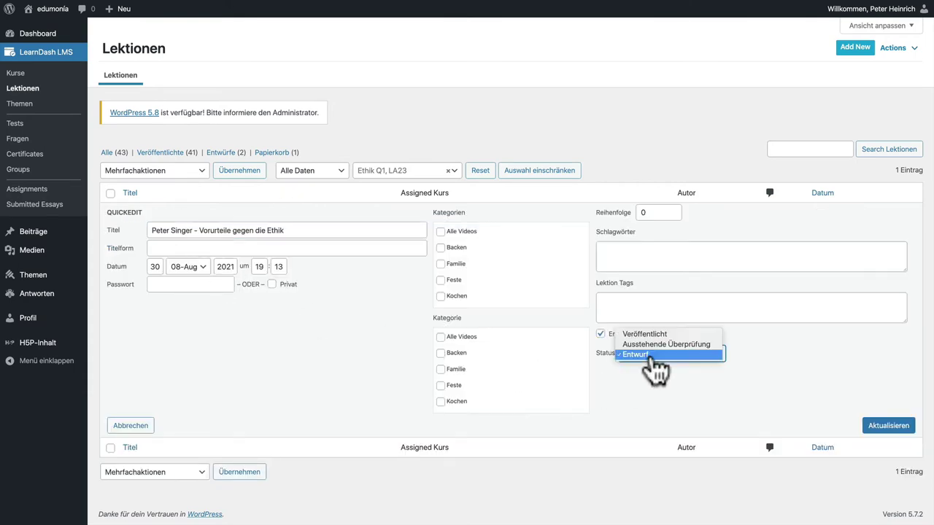
click(644, 335)
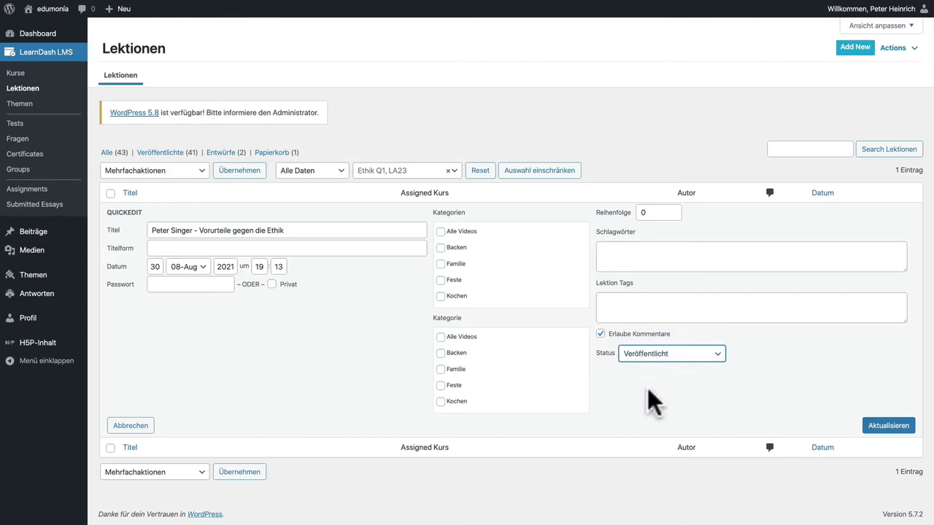
click(893, 427)
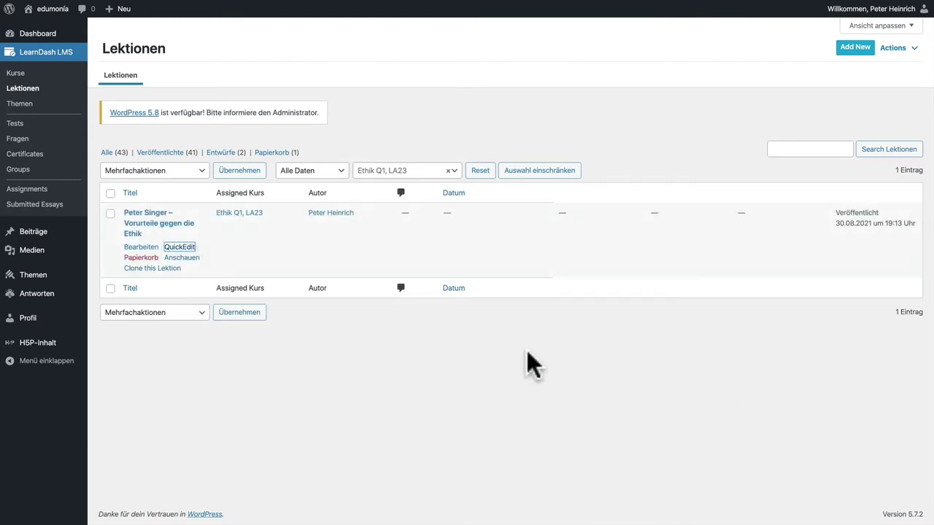
Switch to the student login's browser, check the Peter Singer lesson and its Materialien in Ethik Q1, LA23, and switch back.
key(super+Tab)
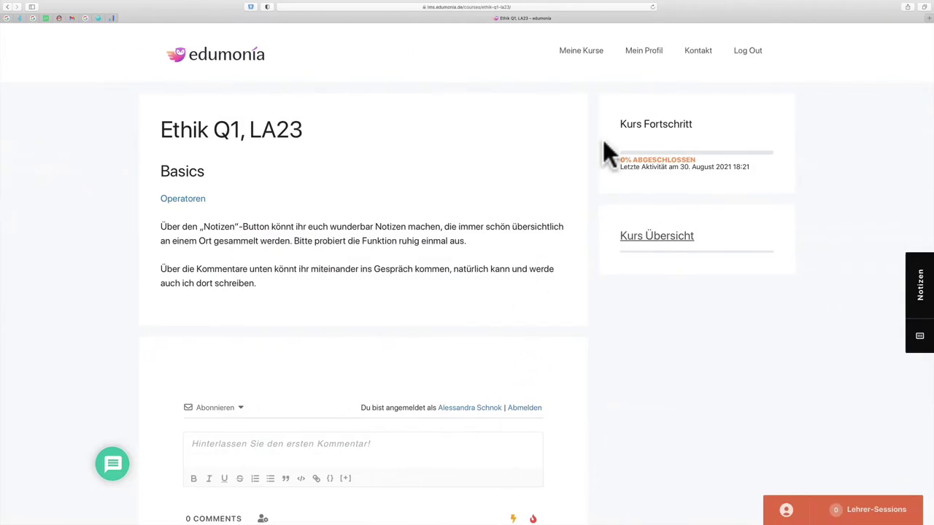
click(593, 55)
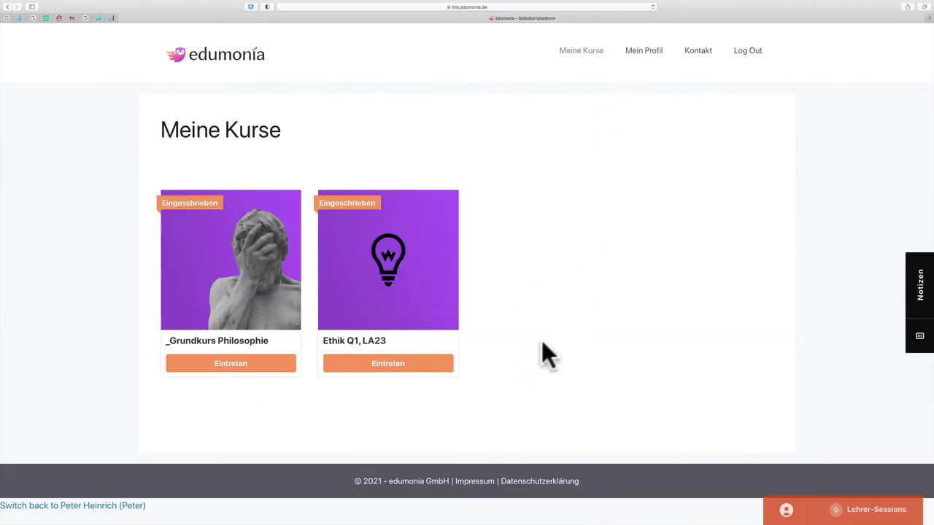
click(384, 299)
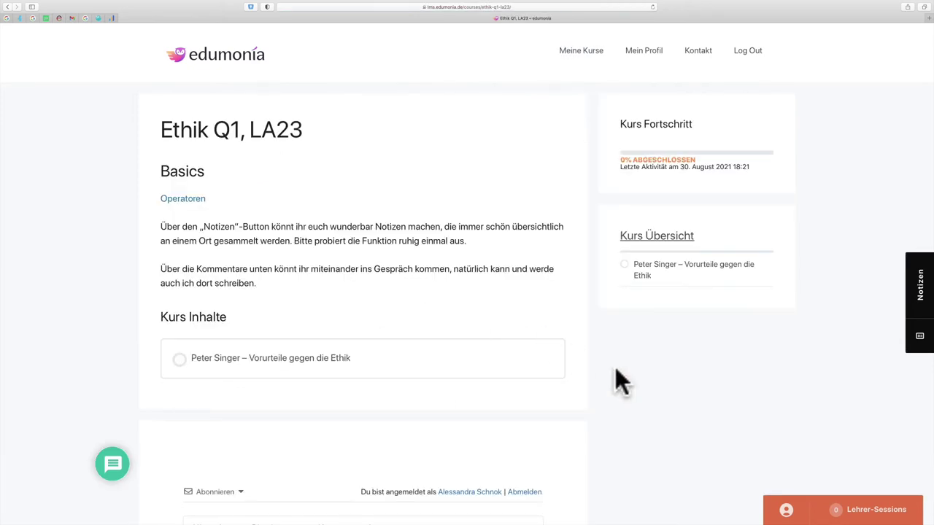
click(660, 267)
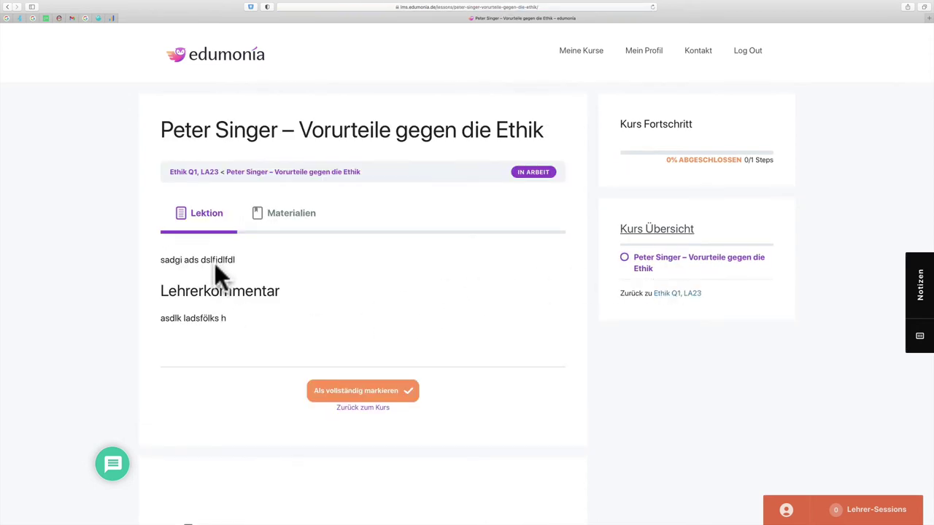
click(287, 223)
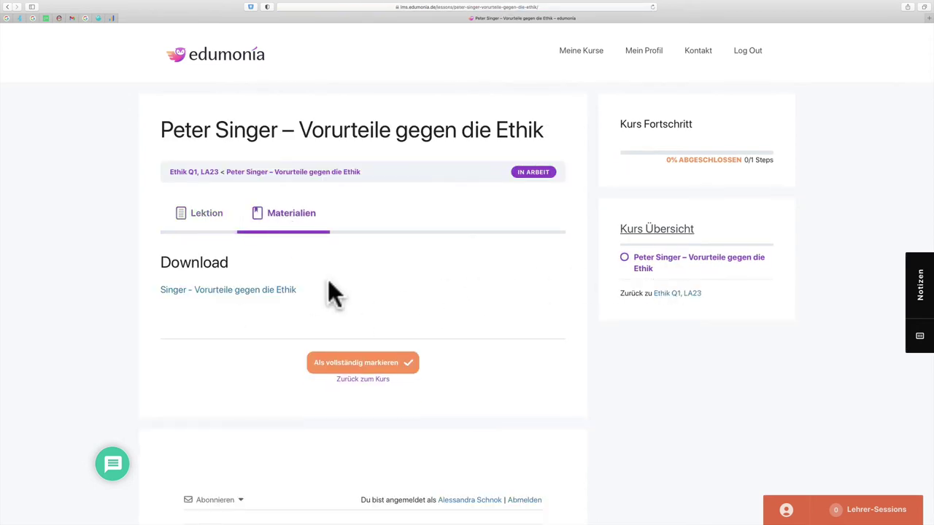
click(212, 222)
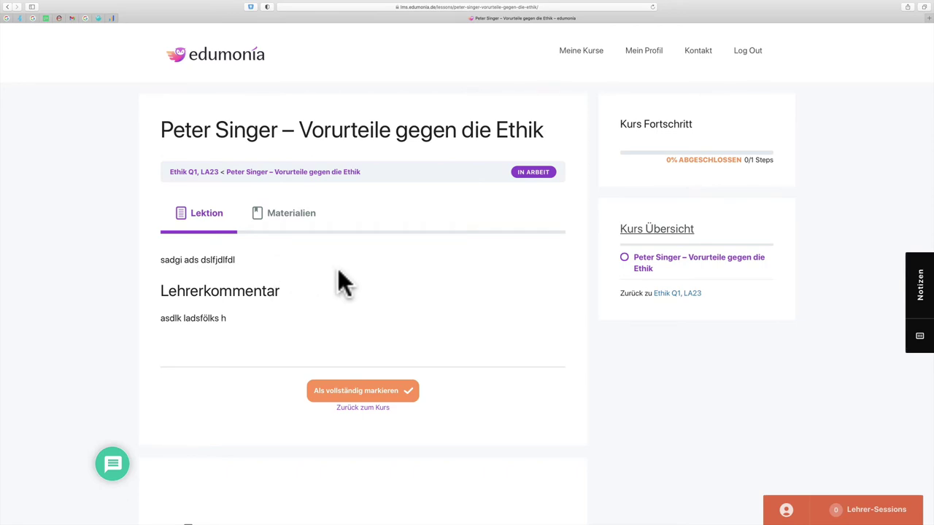
key(super+Tab)
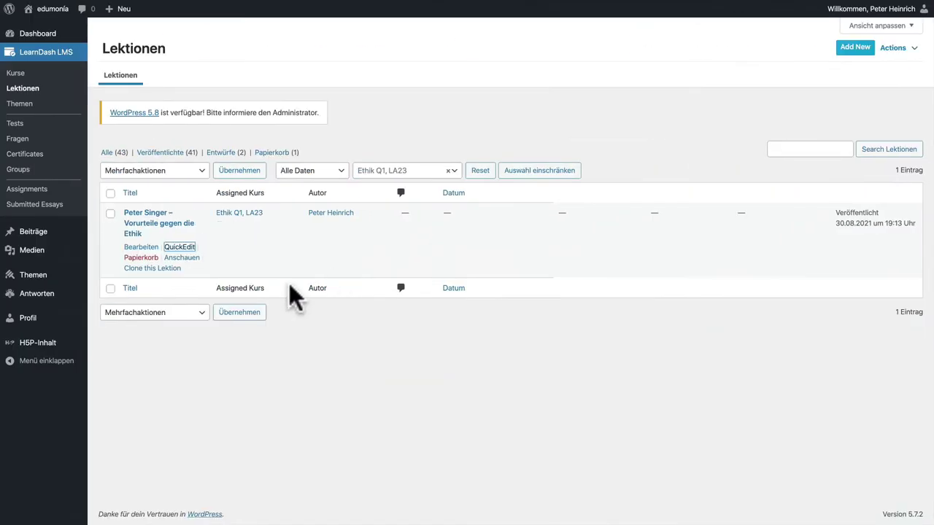
Set the Peter Singer lesson's status back to "Entwurf" in QuickEdit and update it.
mouse_move(244, 243)
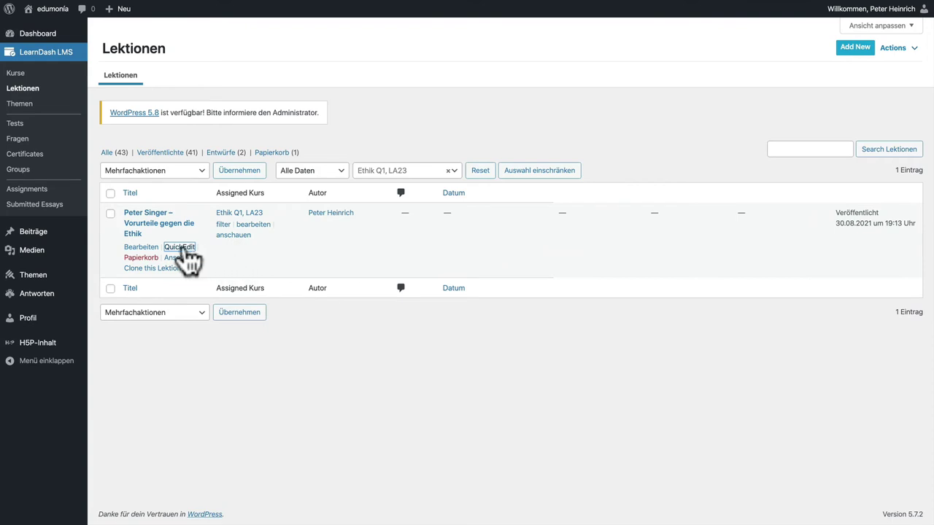
click(180, 247)
click(636, 354)
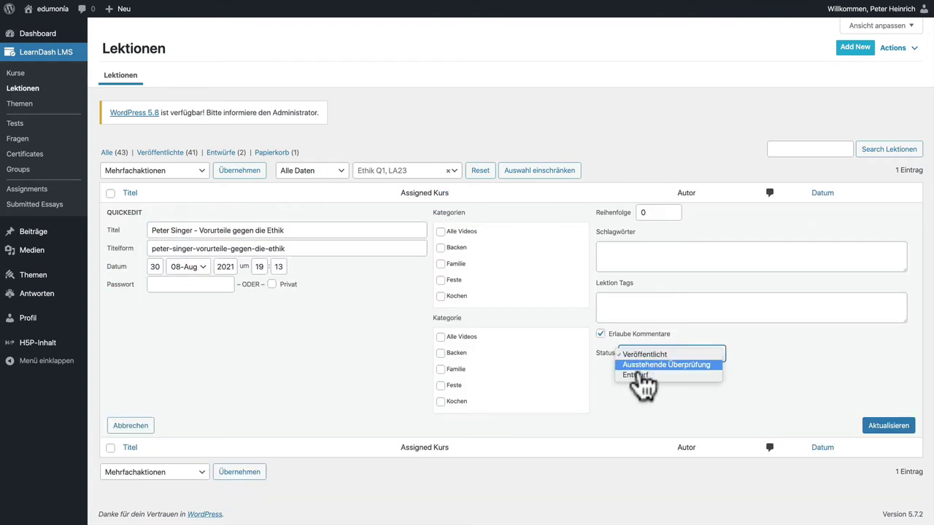
click(642, 375)
click(888, 425)
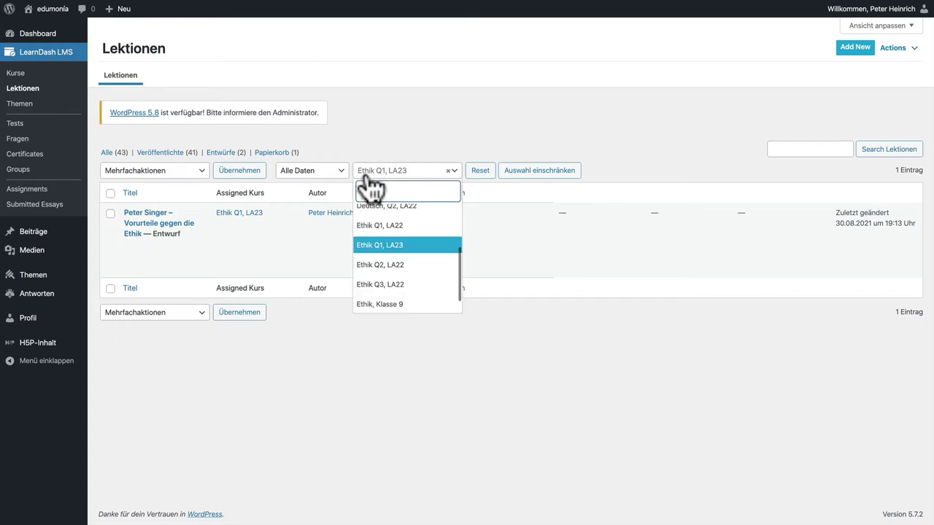
Look over the course filter choices, dismiss them, and show the complete list of Lektionen again.
scroll(370, 222, up, 3)
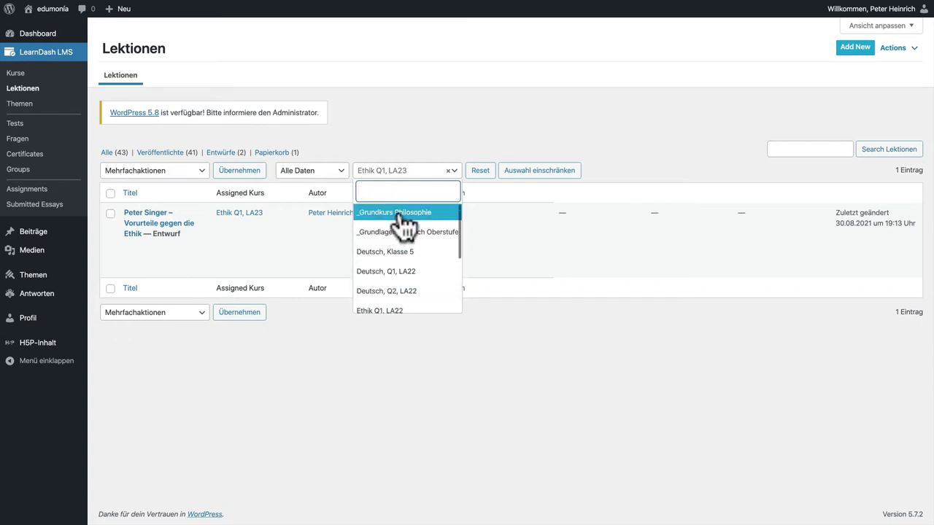
click(324, 259)
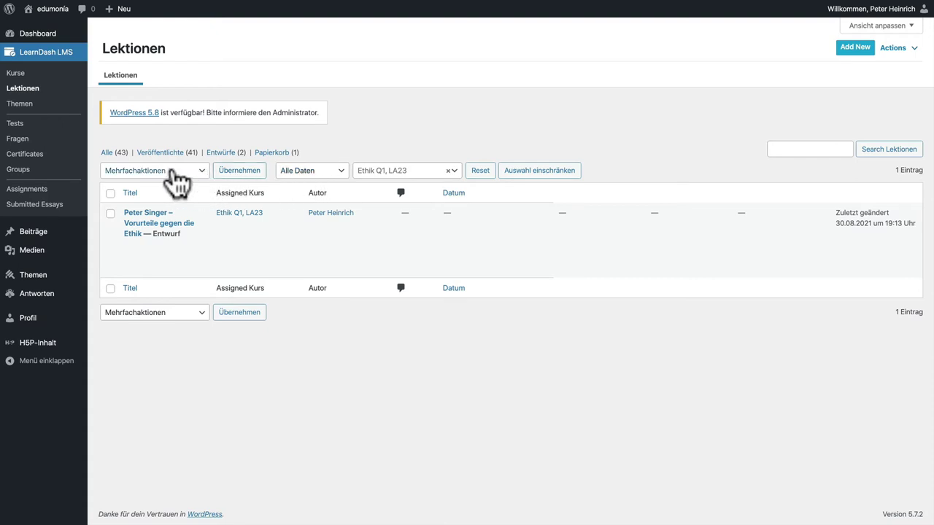
click(32, 93)
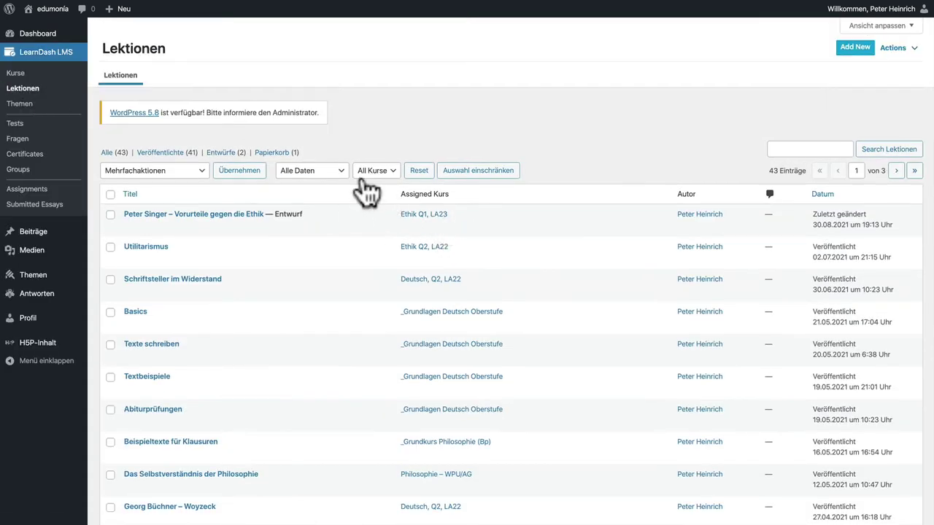
scroll(260, 243, down, 5)
scroll(260, 232, up, 5)
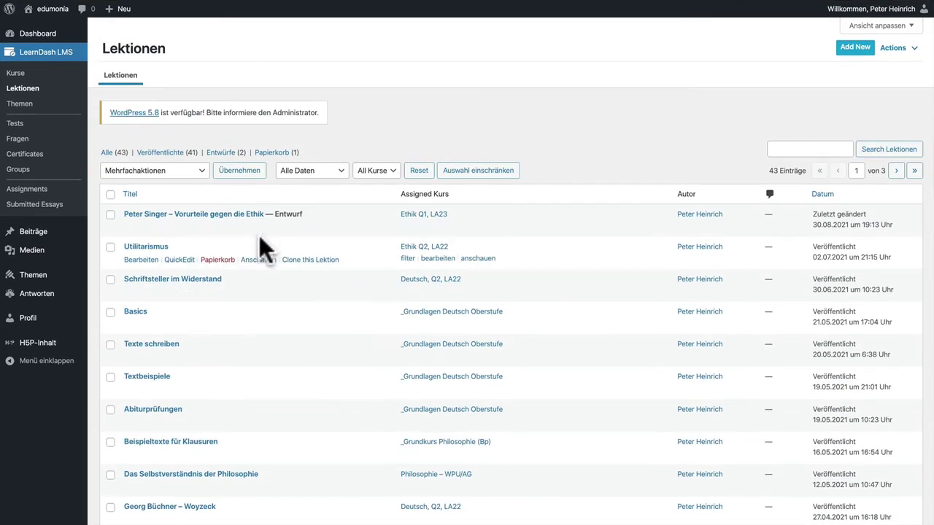
Go to Meine Kurse on the website, enter Ethik Q1, LA23 and view the Peter Singer lesson as the teacher.
click(75, 34)
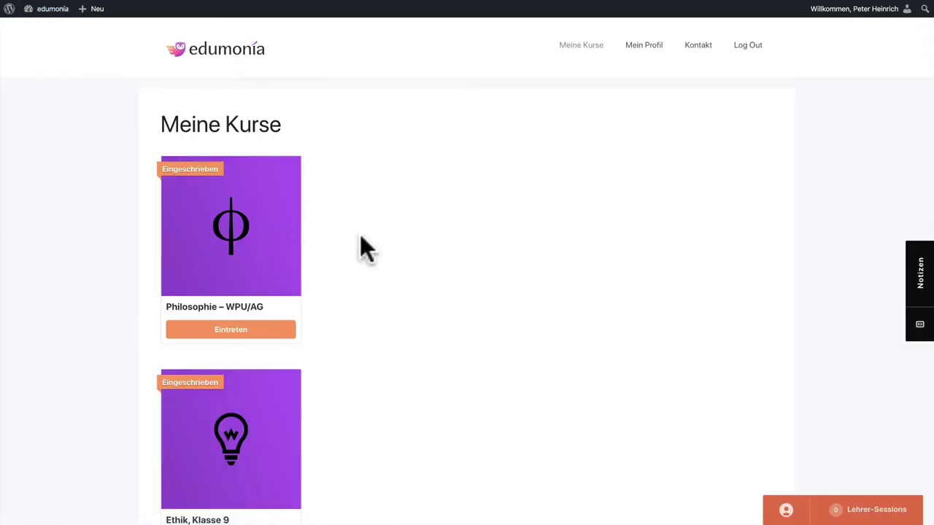
scroll(362, 240, down, 5)
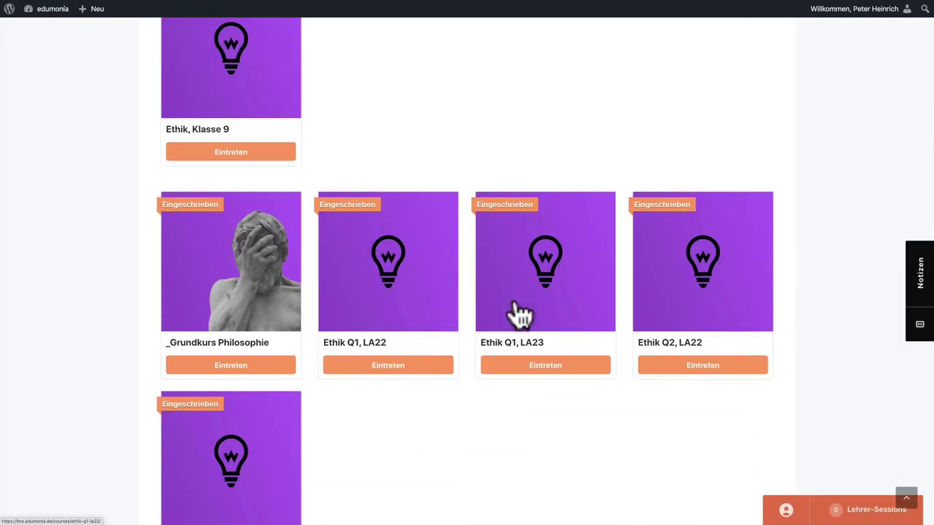
click(517, 310)
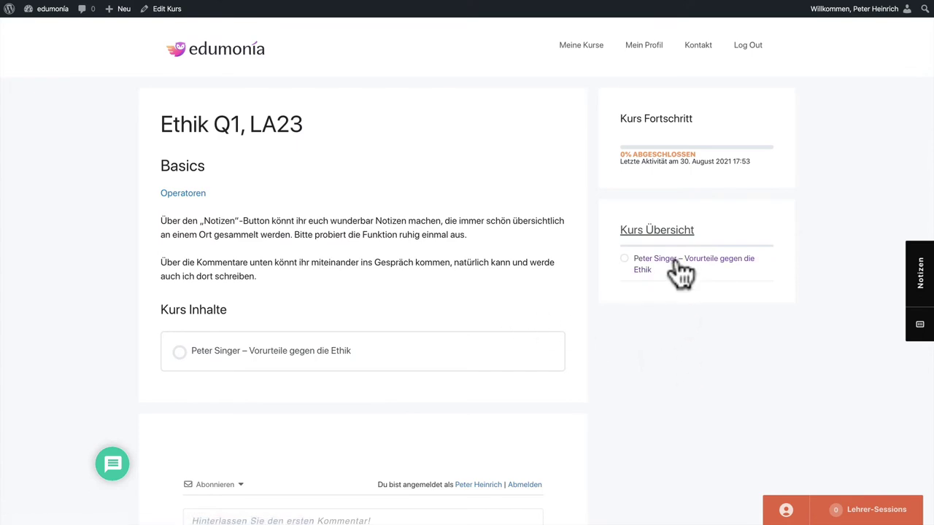
click(675, 264)
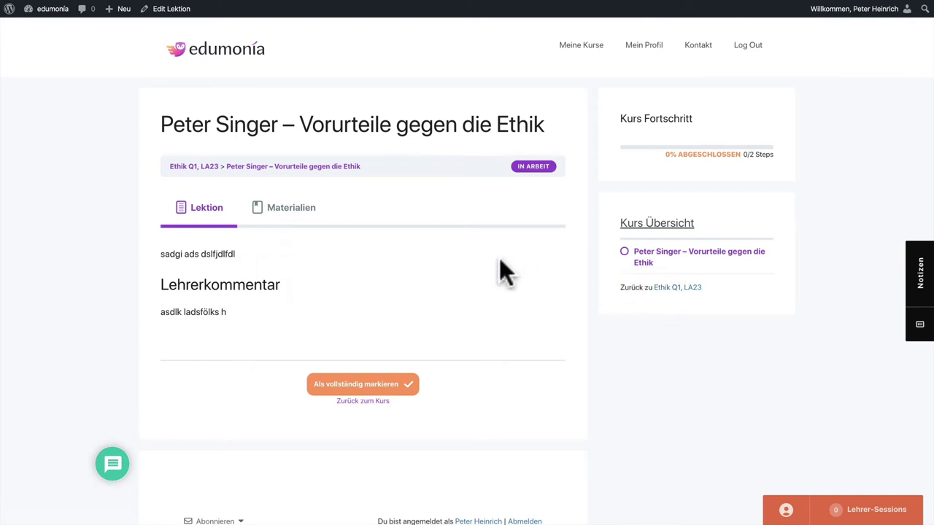
Go back to the course page, switch to Meine Kurse and view the Ethik Q2, LA22 course.
scroll(514, 261, left, 5)
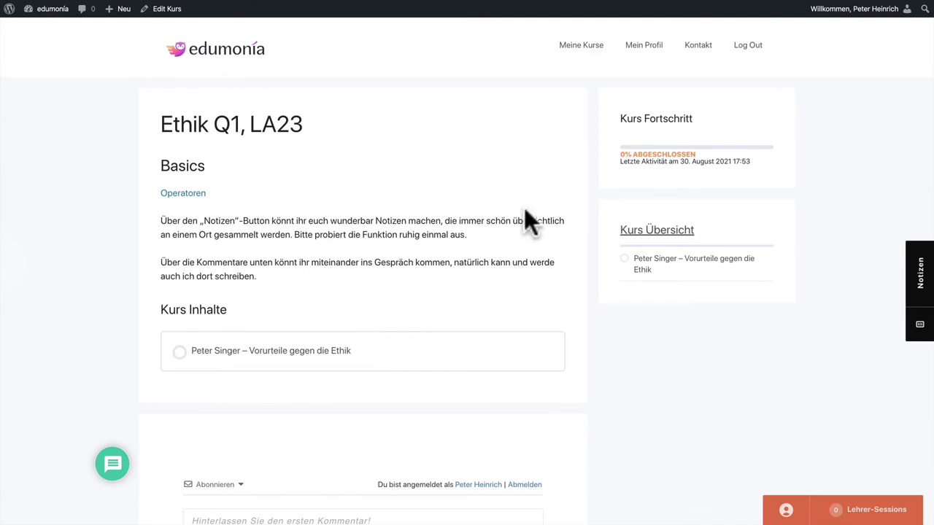
click(582, 48)
scroll(540, 263, down, 7)
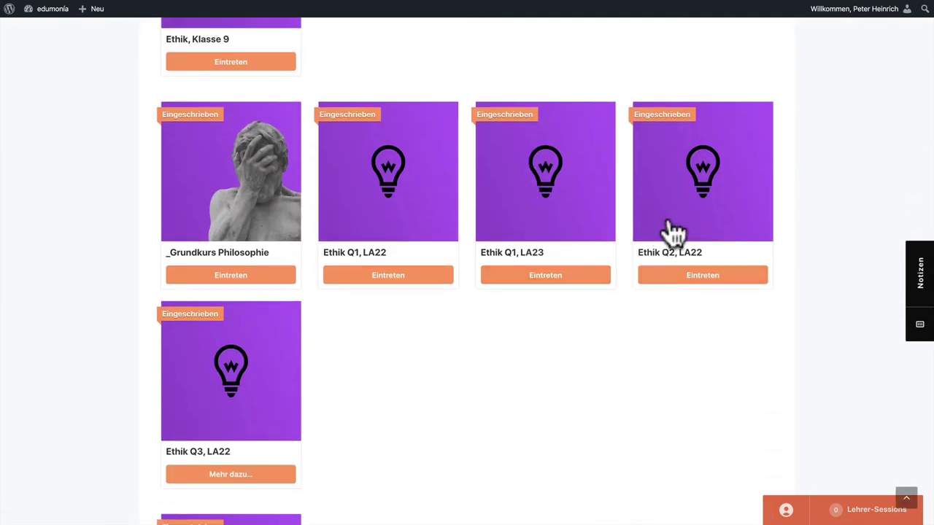
click(678, 232)
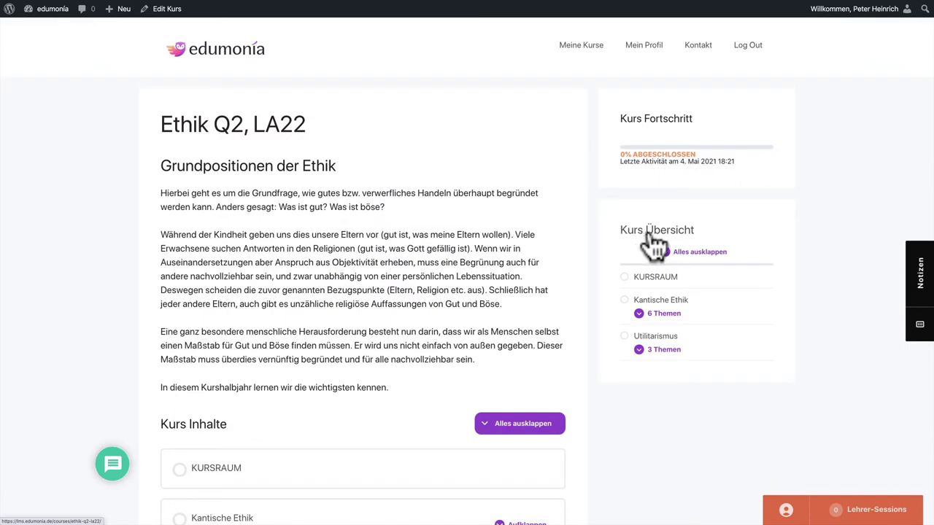
scroll(649, 241, down, 1)
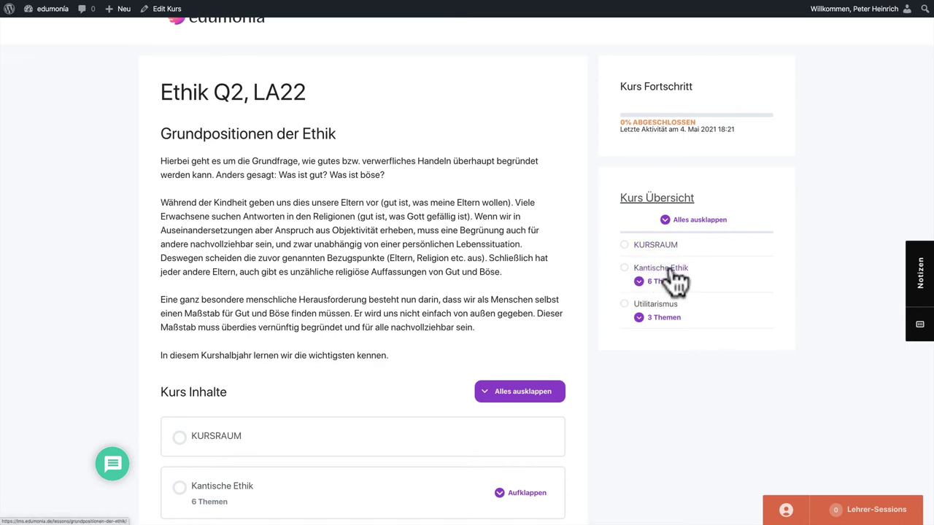
View the Kantische Ethik lesson, check its Materialien and return to the lesson text.
click(672, 269)
scroll(535, 257, down, 3)
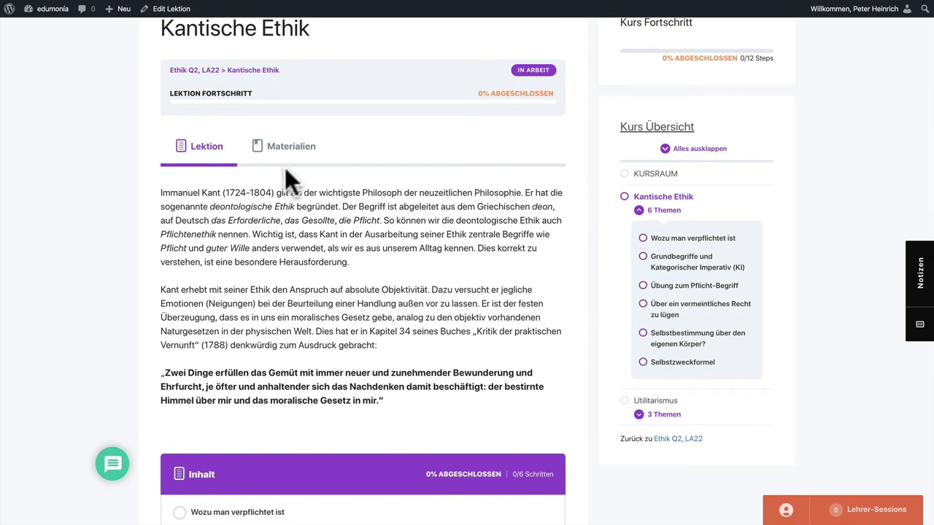
click(292, 149)
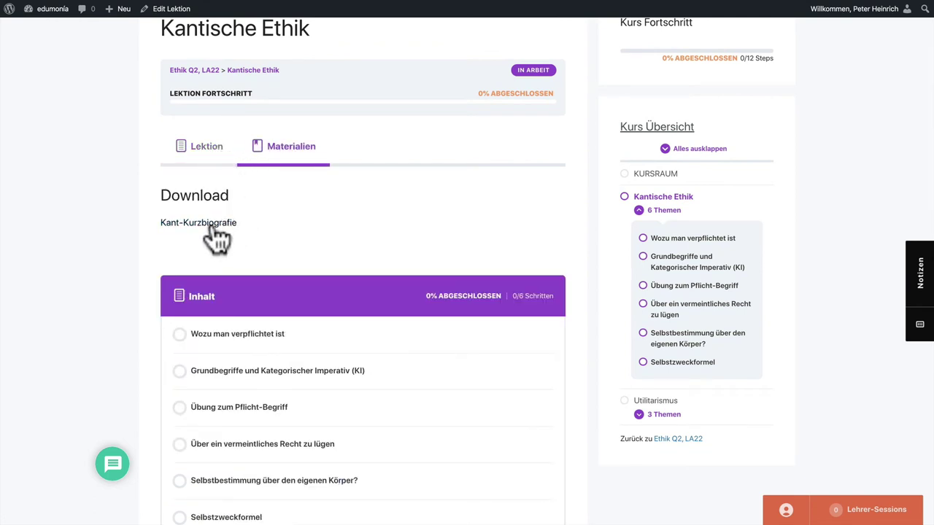
click(219, 157)
scroll(296, 211, down, 1)
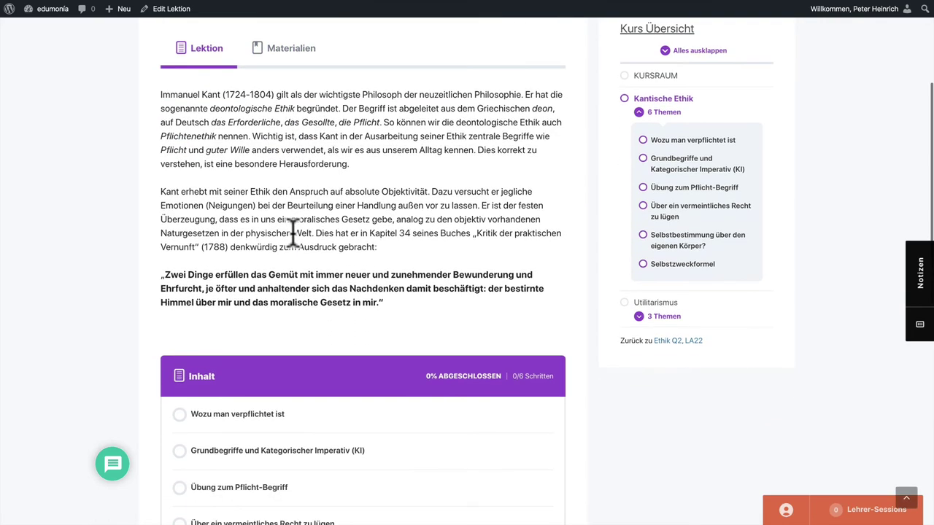
Collapse, expand and collapse again the topics of Kantische Ethik in the Kurs Übersicht.
scroll(344, 244, up, 1)
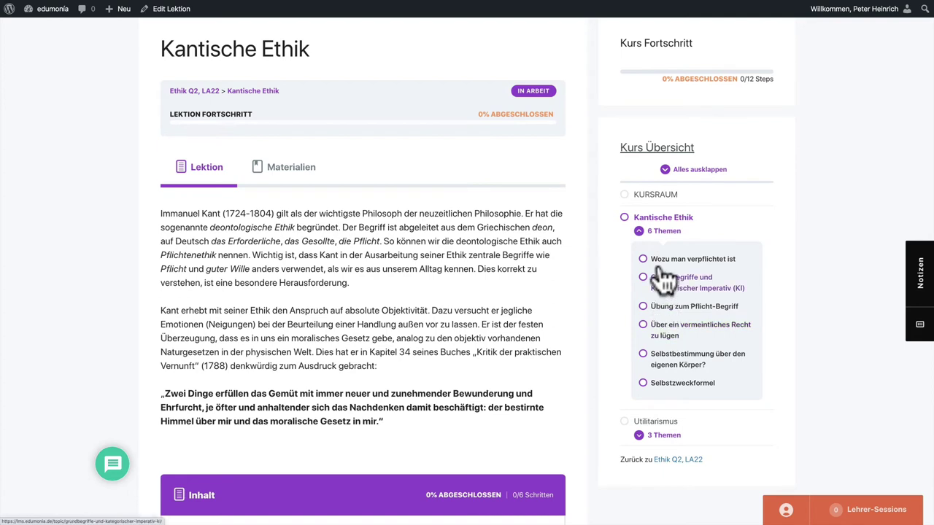
click(640, 230)
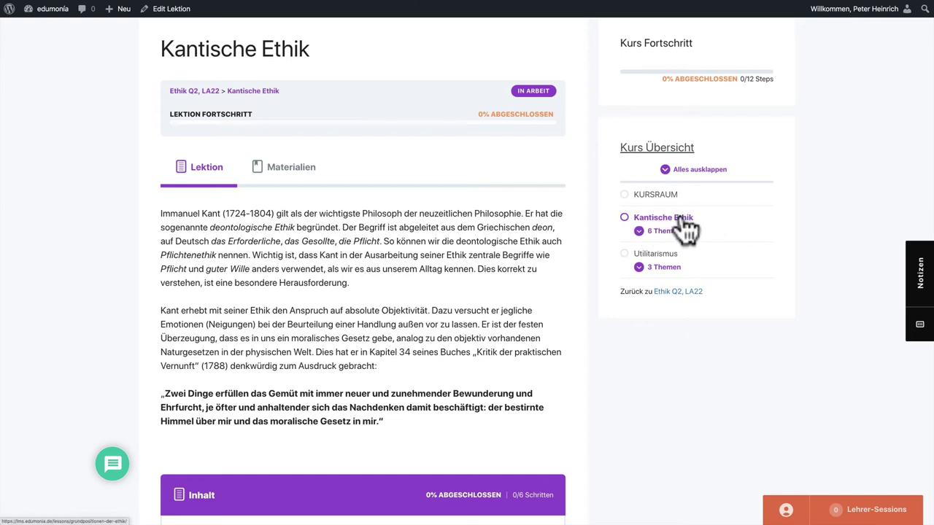
click(641, 232)
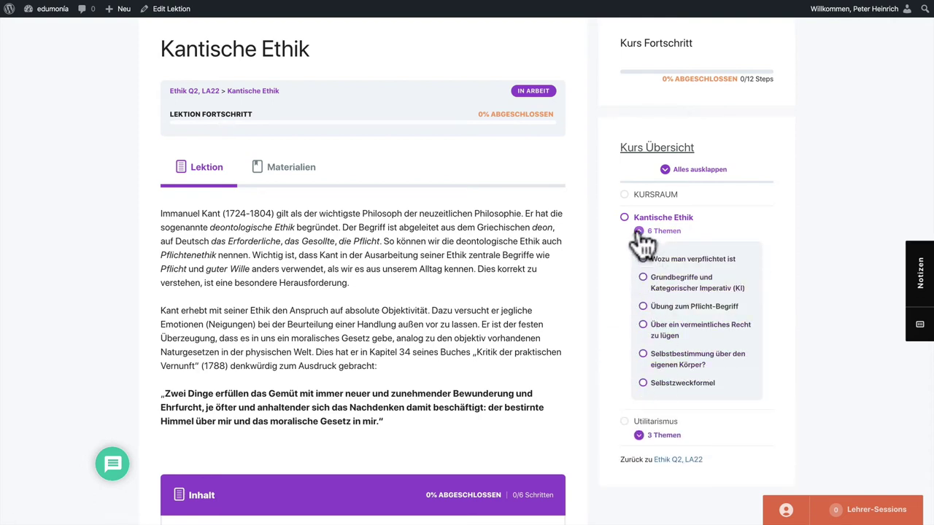
click(639, 231)
scroll(394, 241, up, 1)
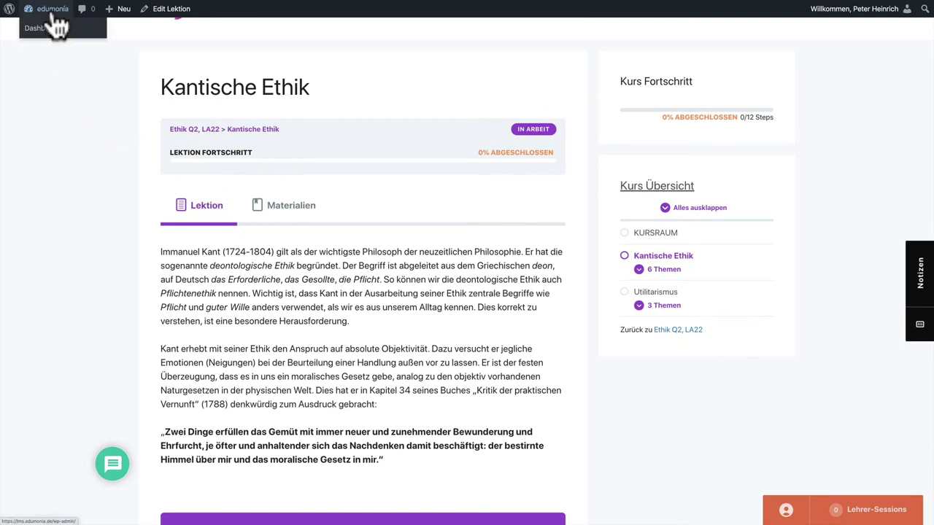
Go to the Lektionen in the WordPress backend and create a new lesson titled "Oberthema 1".
click(40, 29)
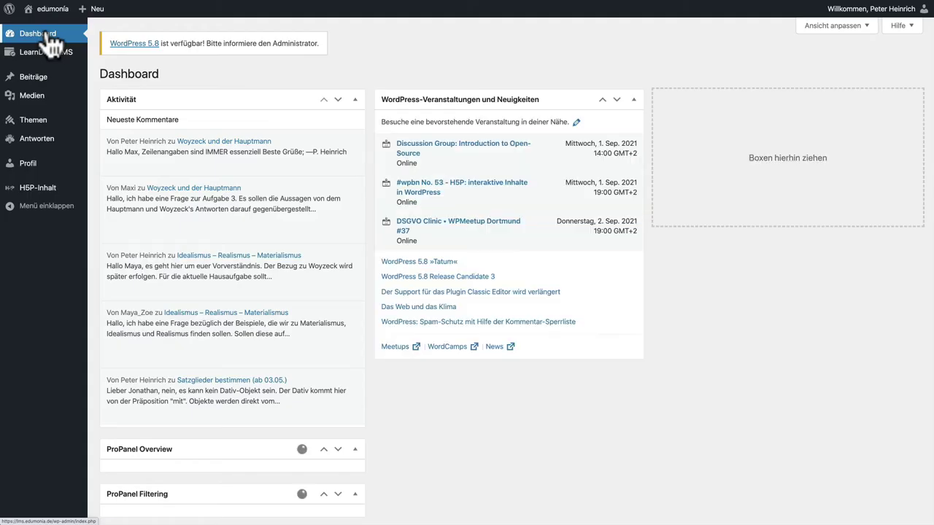
mouse_move(46, 52)
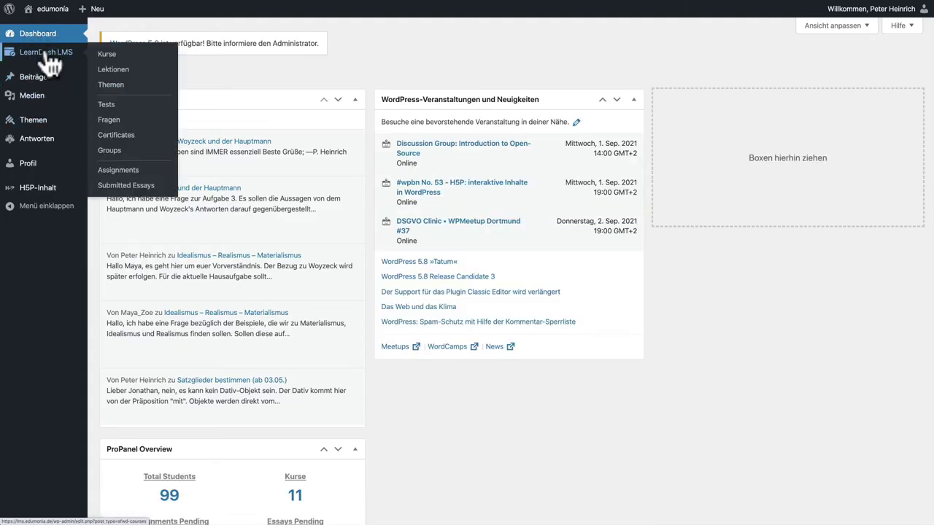
click(114, 71)
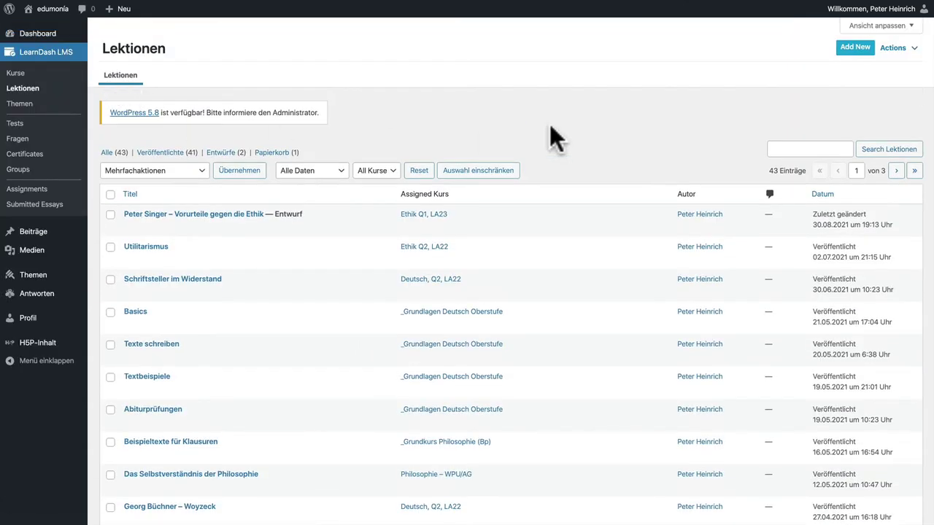
click(855, 48)
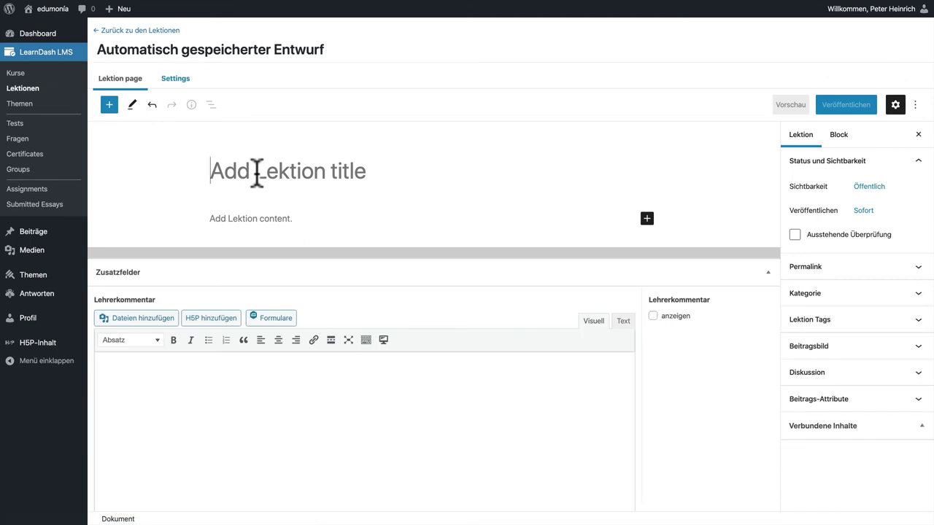
text(Oberthema 1)
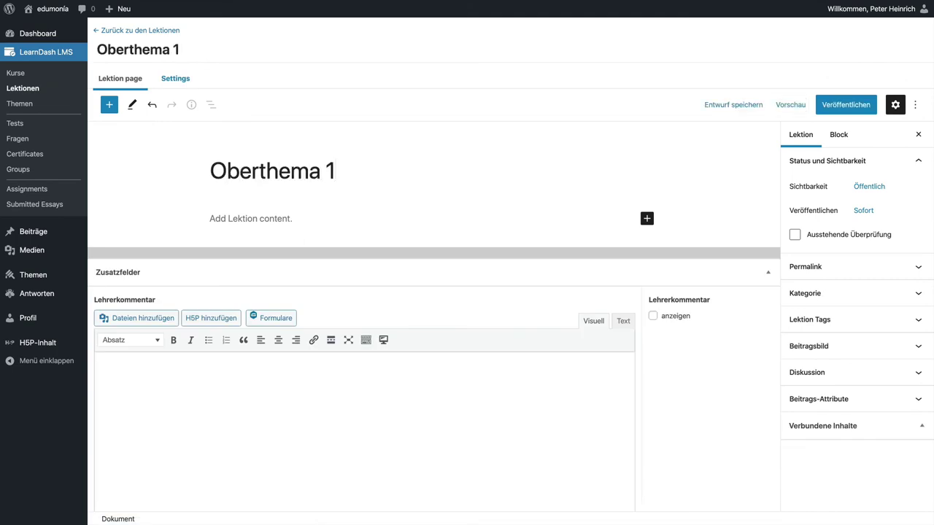
Assign the Oberthema 1 lesson to the associated course Ethik Q1, LA23 in its settings.
click(174, 80)
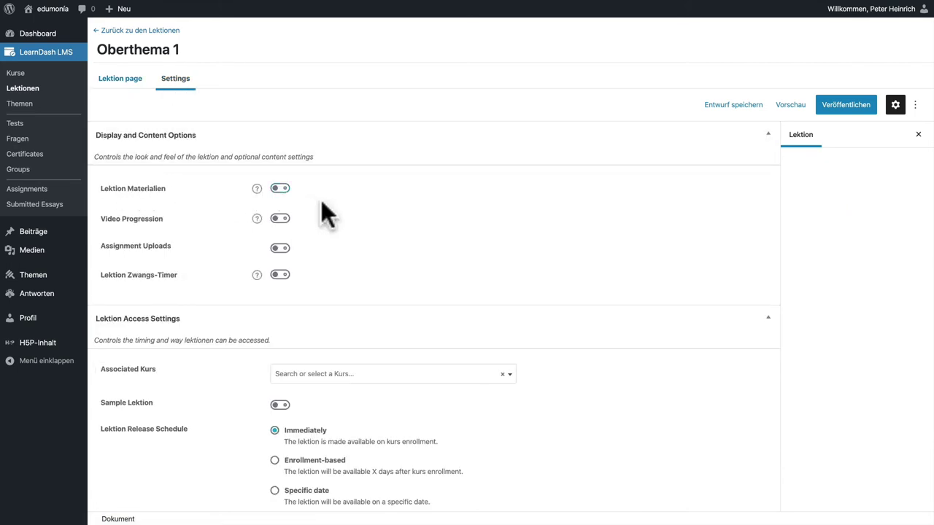
scroll(323, 202, down, 4)
click(329, 225)
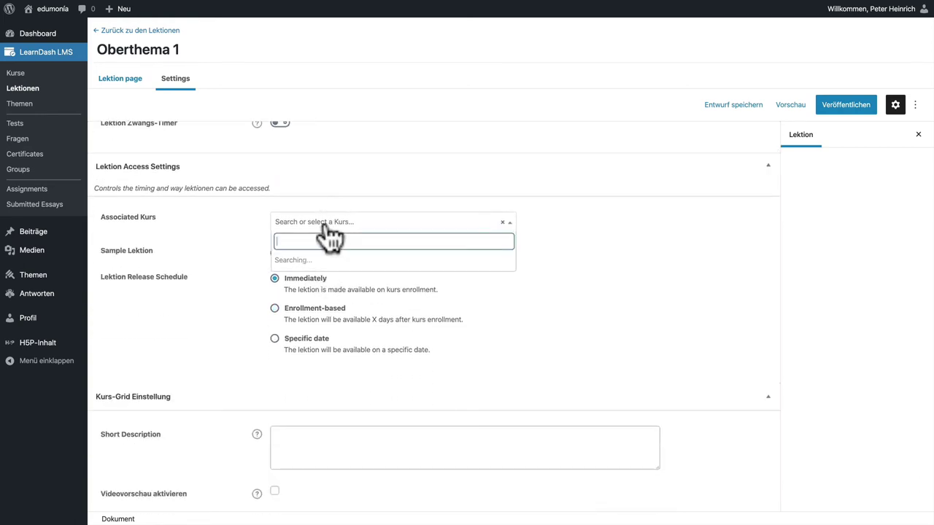
scroll(351, 321, down, 1)
scroll(355, 331, down, 5)
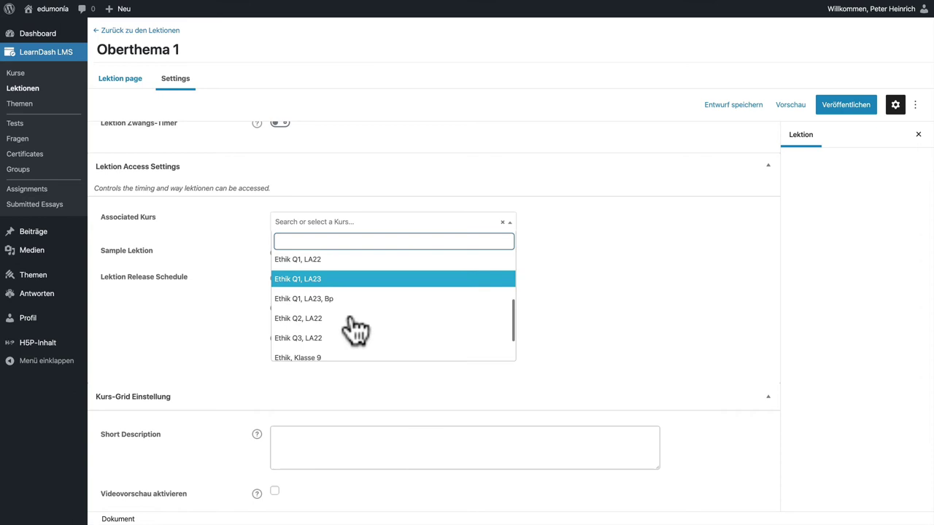
click(321, 280)
key(Tab)
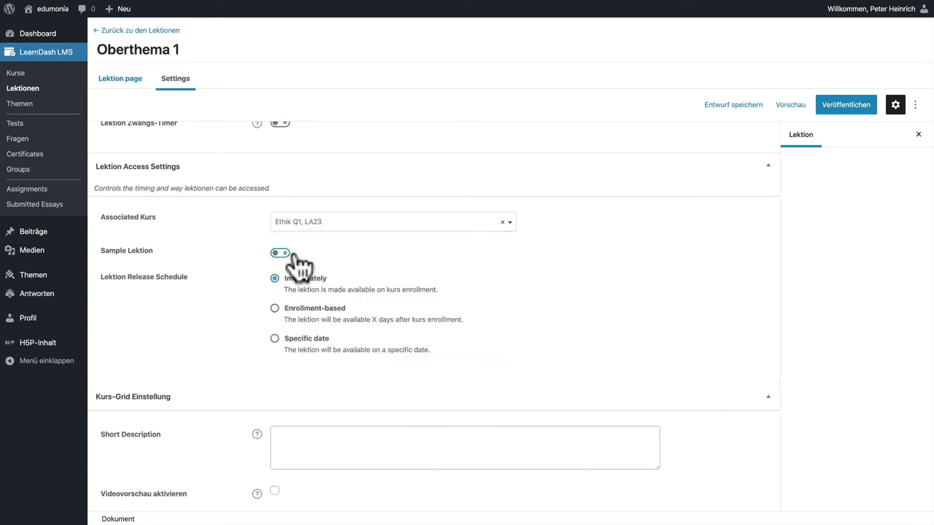
Save the Oberthema 1 lesson as a draft, return to its lesson page and save the draft again.
click(724, 107)
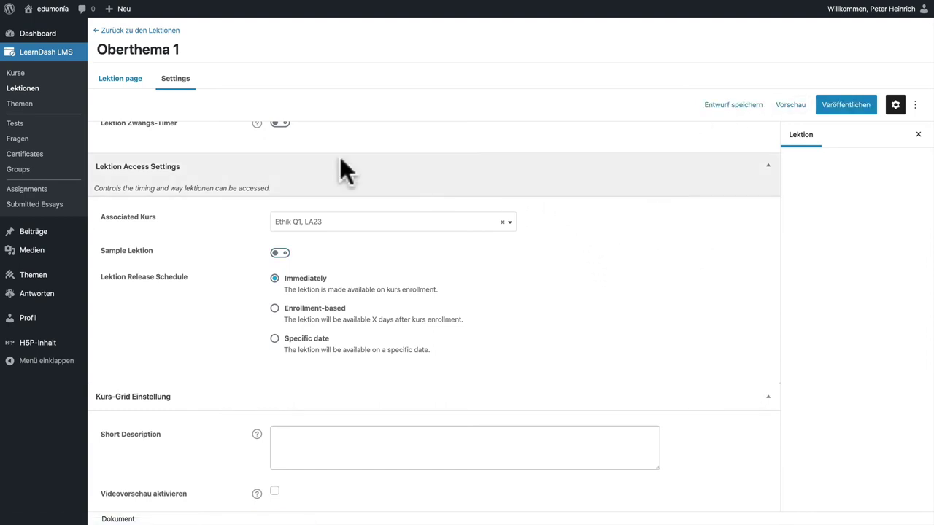
scroll(233, 146, up, 1)
scroll(238, 155, up, 3)
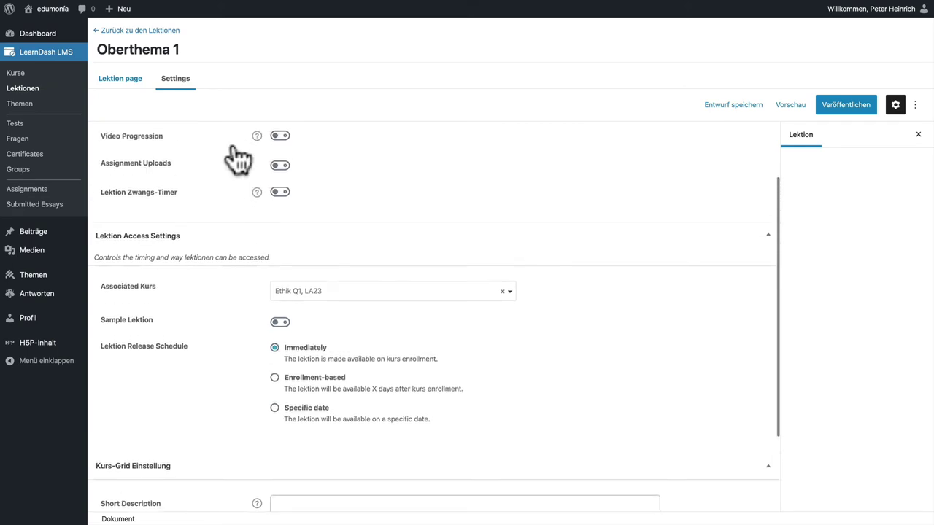
click(121, 79)
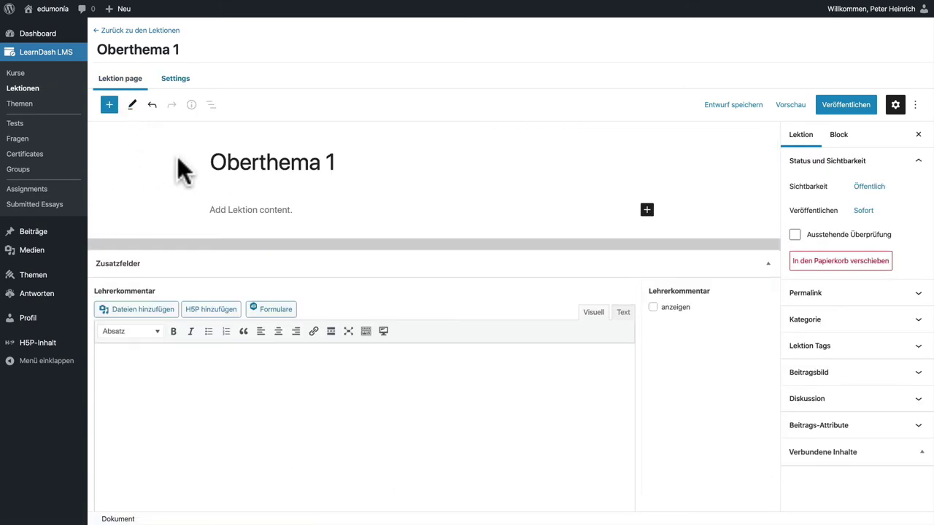
click(741, 105)
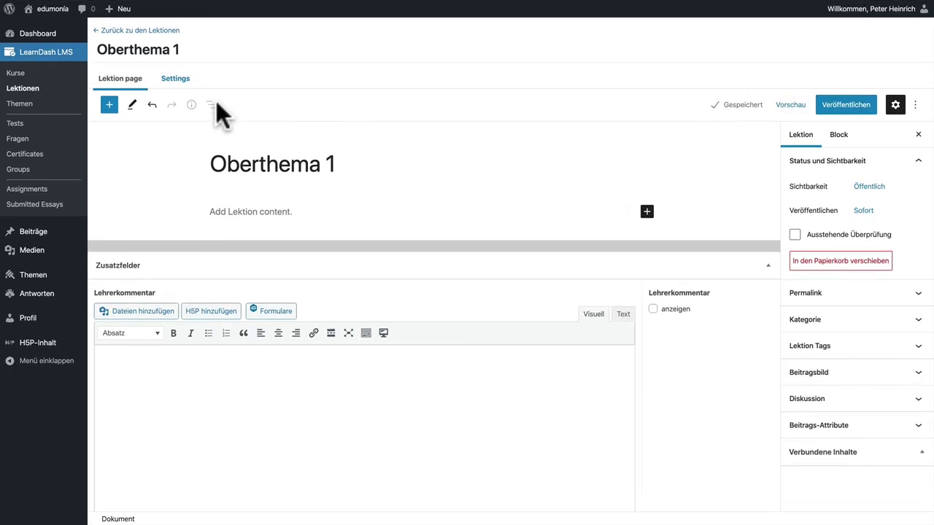
Return to the list of Lektionen and preview Oberthema 1, checking its place in the course overview.
click(175, 31)
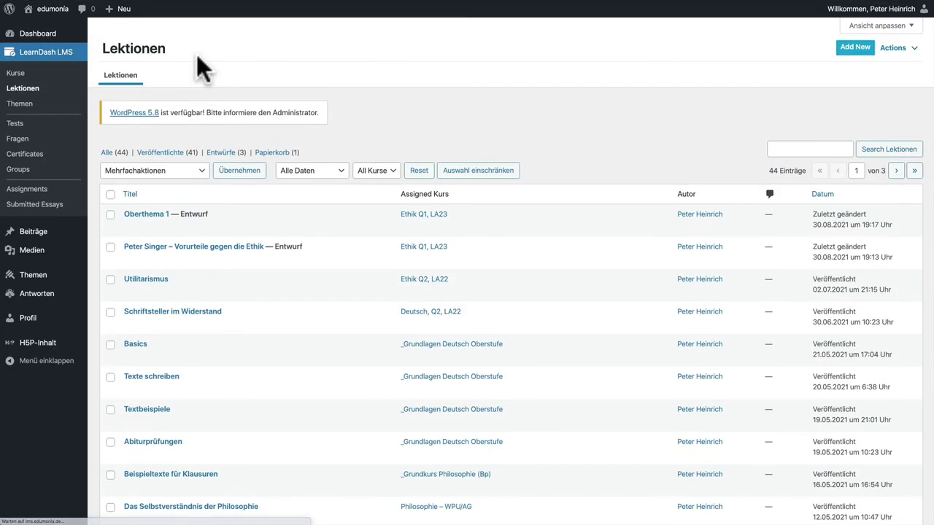
mouse_move(77, 219)
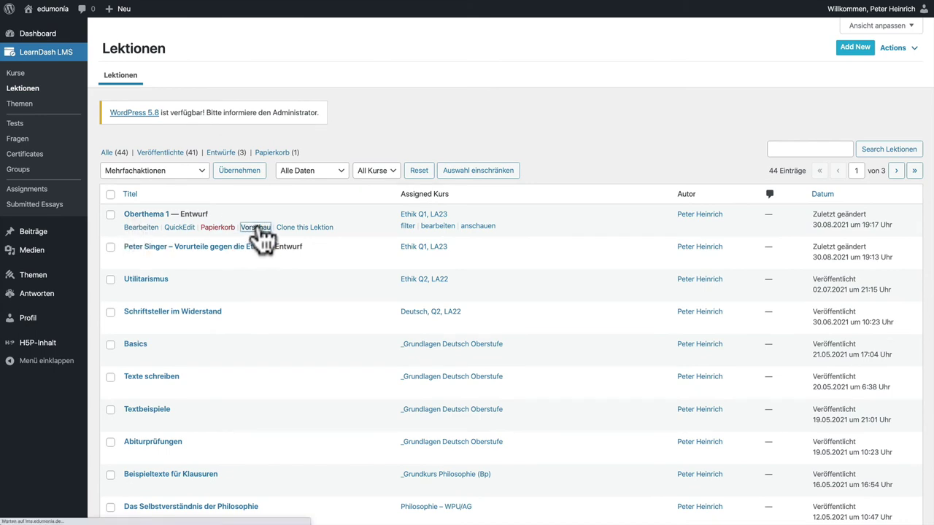
click(257, 228)
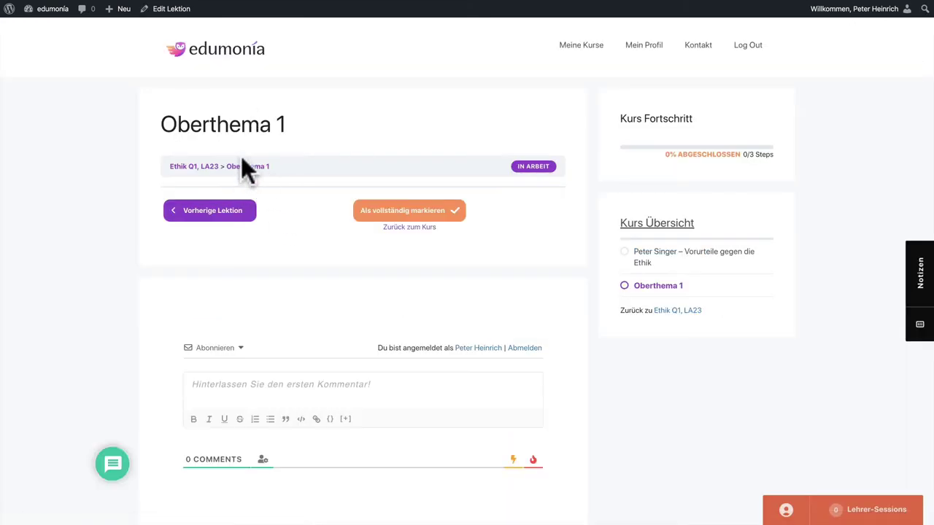
click(654, 252)
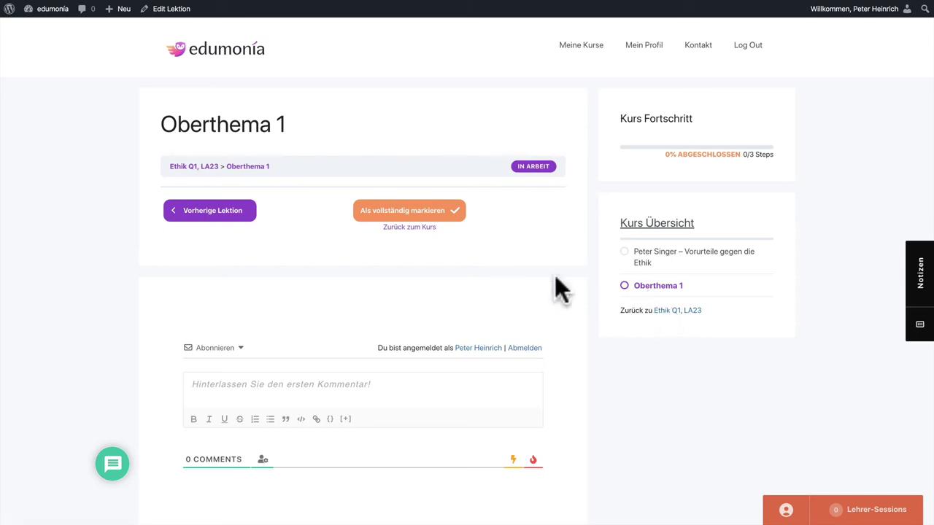
Go to LearnDash's Themen in the backend and create a new topic titled "Unterthema 1".
mouse_move(52, 10)
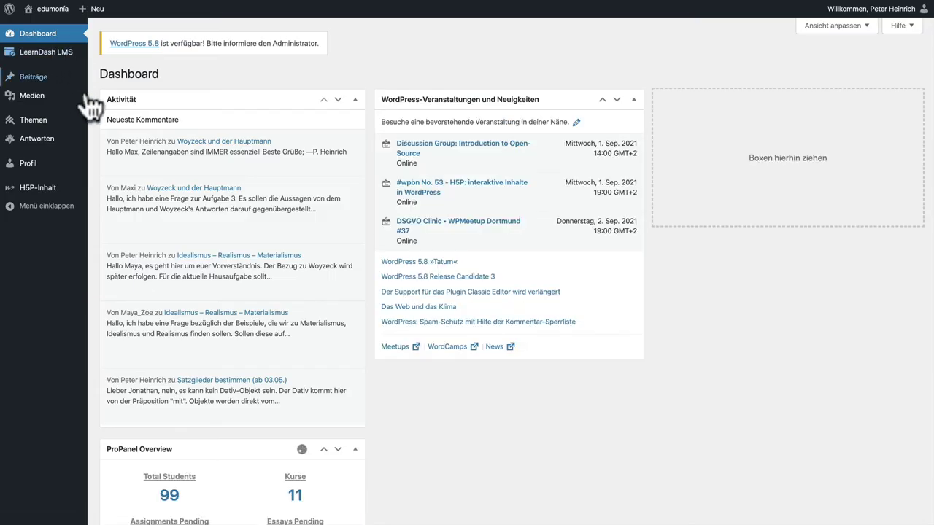
mouse_move(57, 56)
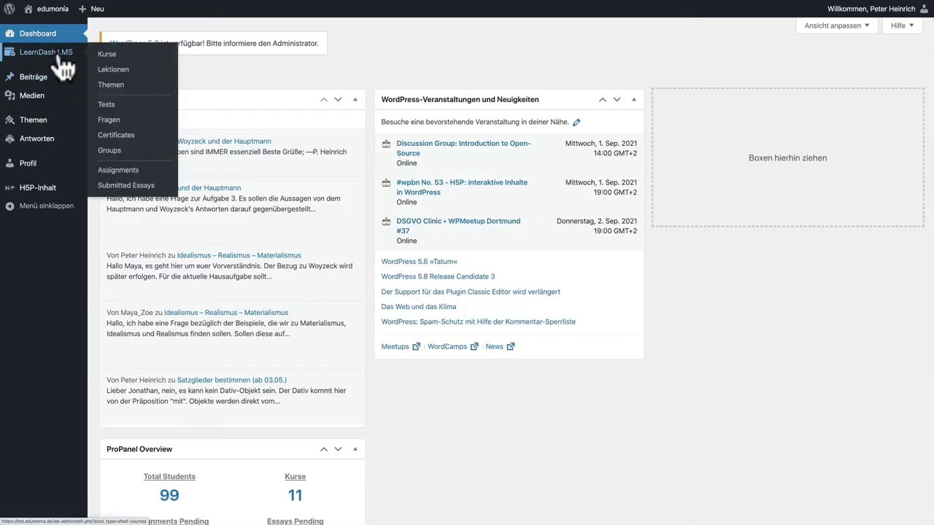
click(115, 90)
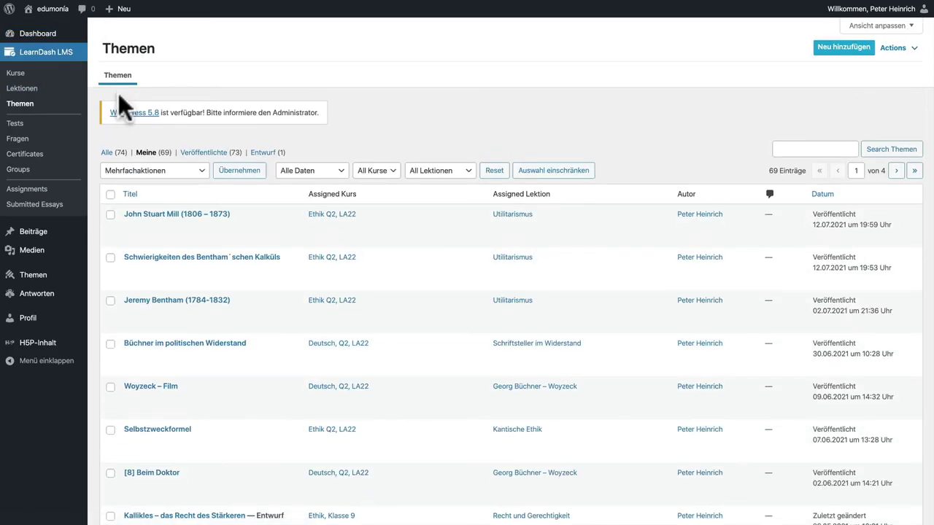
click(831, 48)
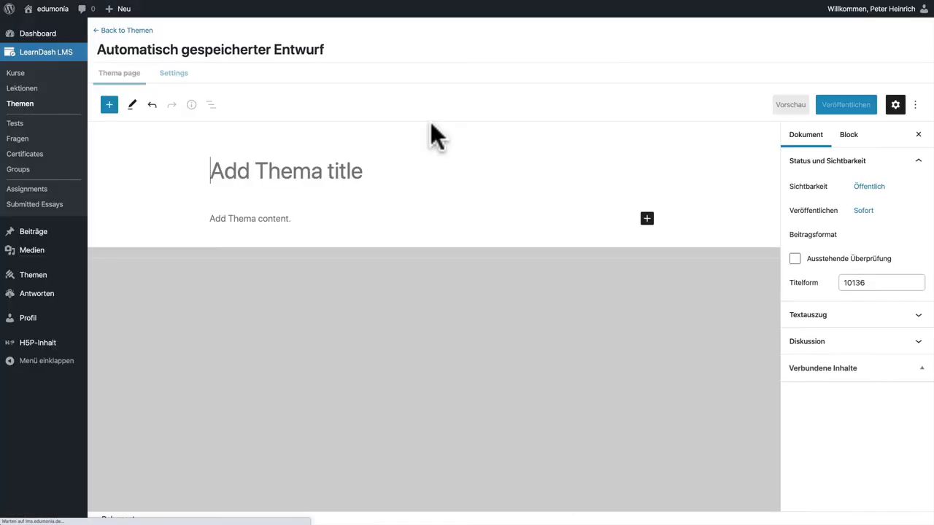
text(Unterthema 1)
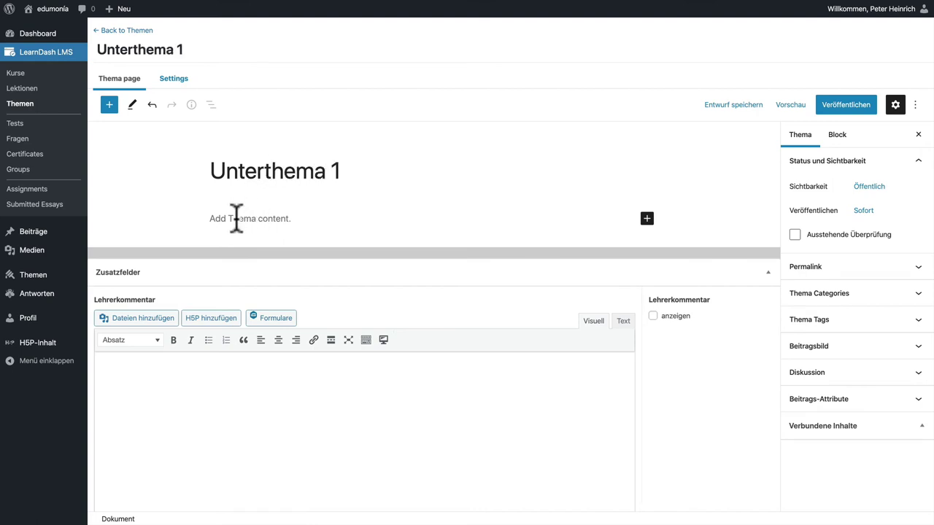
Enter "dgsdg" as topic content, add a Lehrerkommentar with the heading "Lehrerkommentar" and the text "asdgs sg", and enable its display.
click(236, 219)
text(dgsdg)
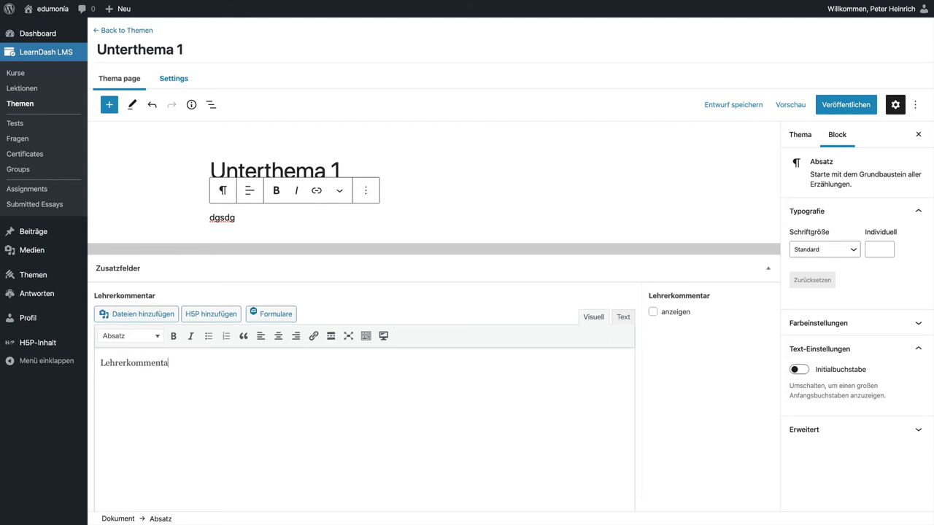
click(146, 336)
click(168, 361)
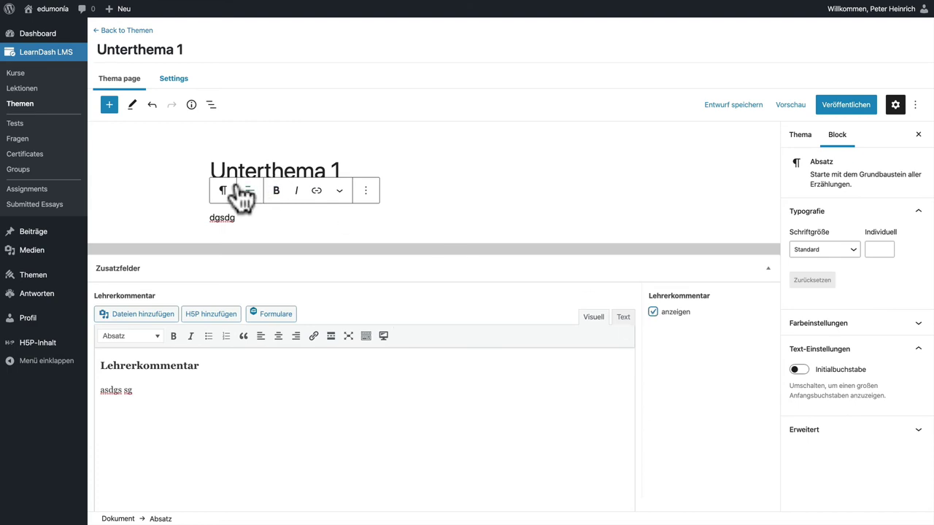
Enable Thema Materialien for Unterthema 1 and enter "Download" as an Überschrift 3 heading with the text "Link" below it.
click(175, 80)
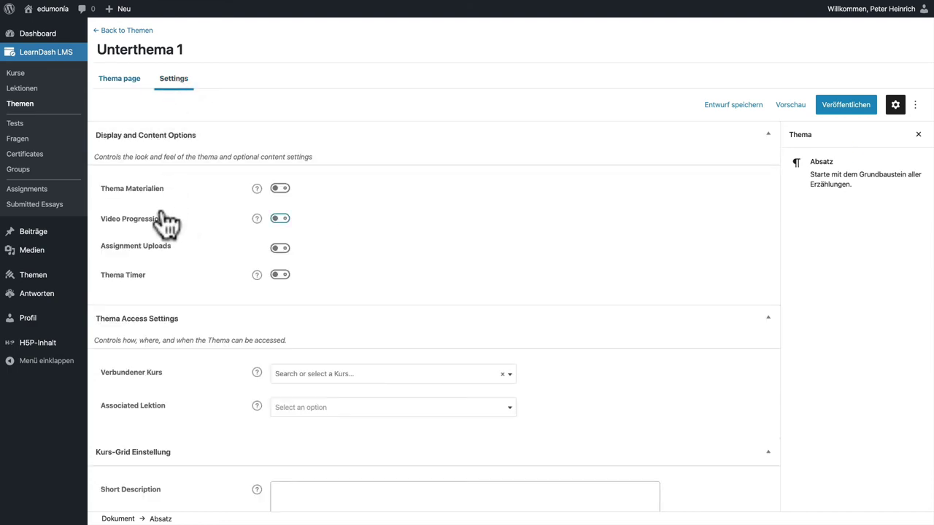
click(280, 189)
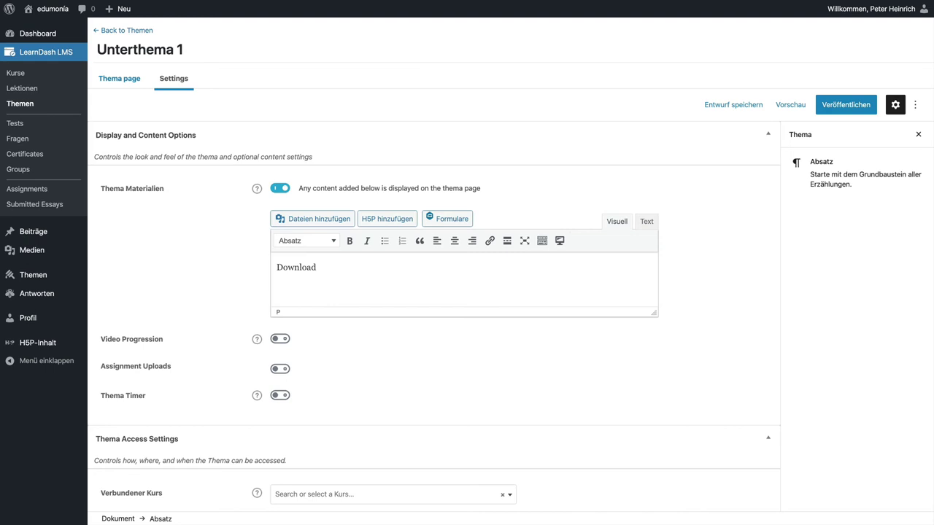
click(313, 241)
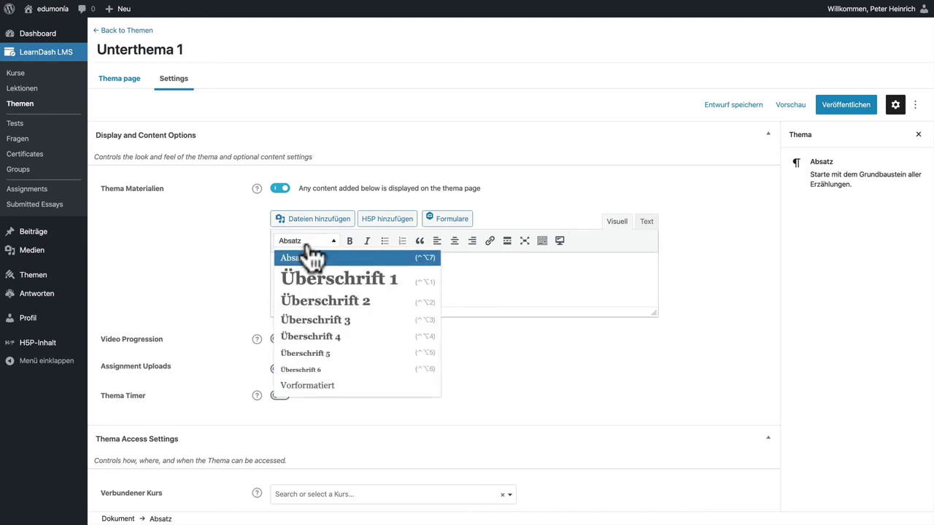
click(319, 324)
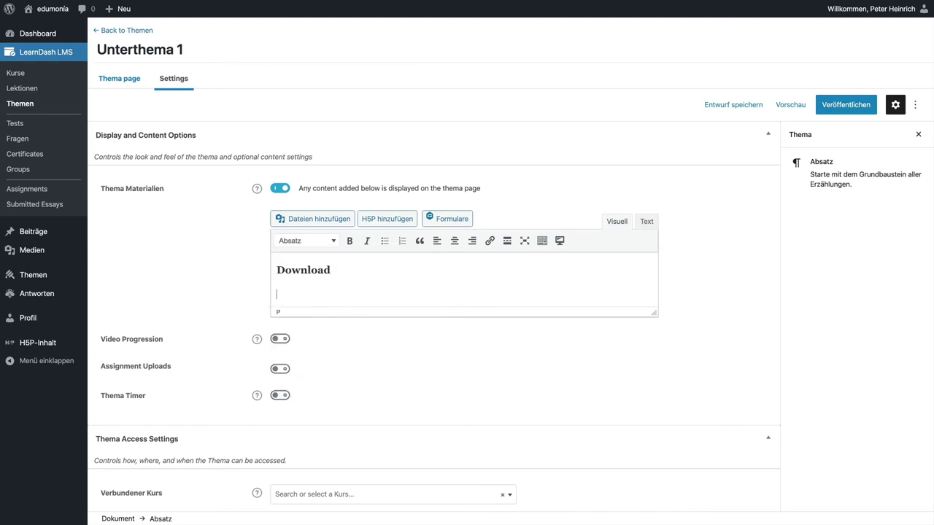
key(Return)
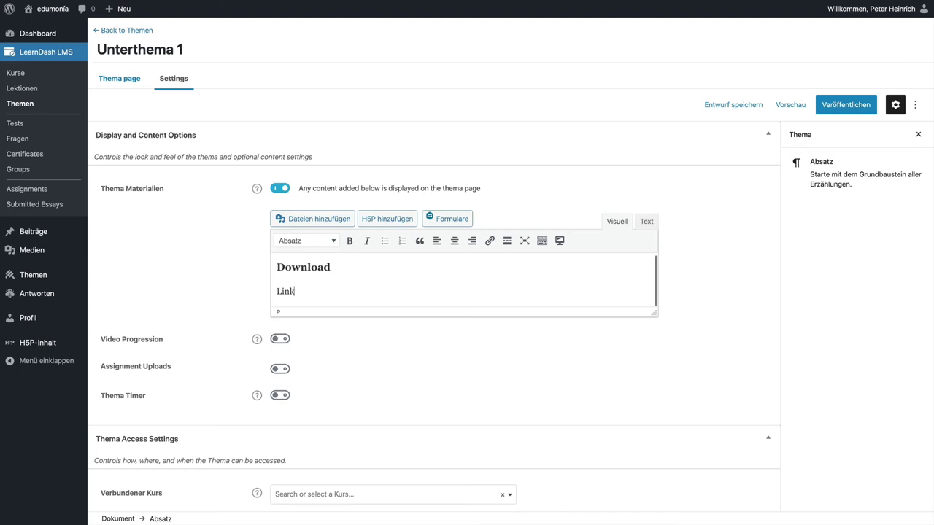
Set the Verbundener Kurs of Unterthema 1 to "Ethik Q1, LA23".
scroll(335, 358, down, 5)
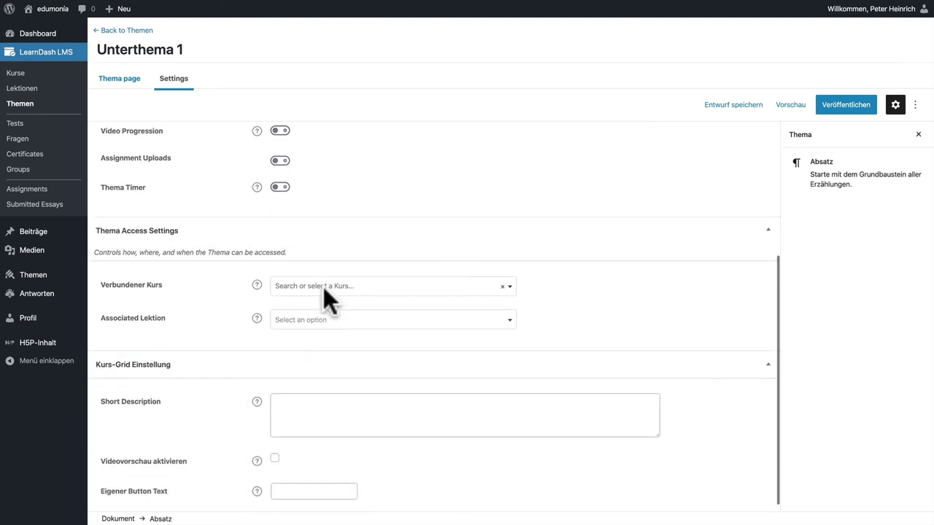
click(348, 280)
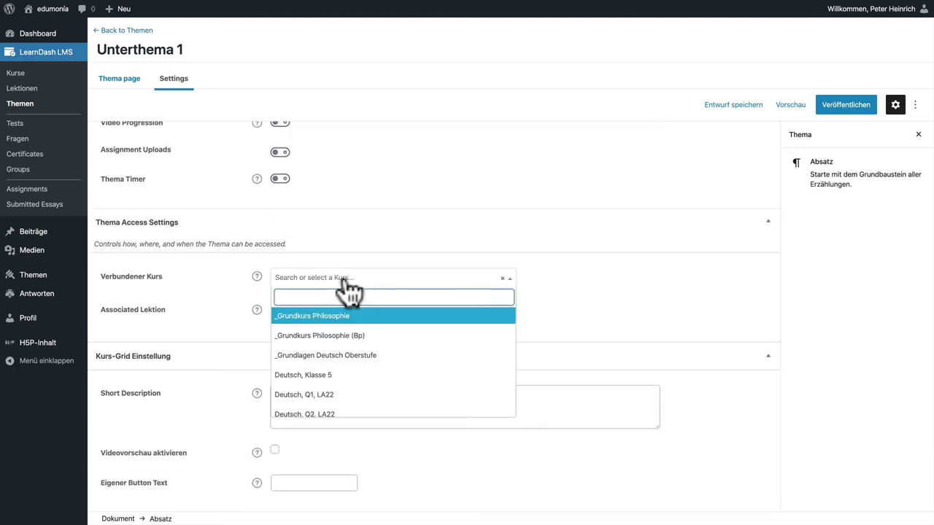
scroll(334, 364, down, 3)
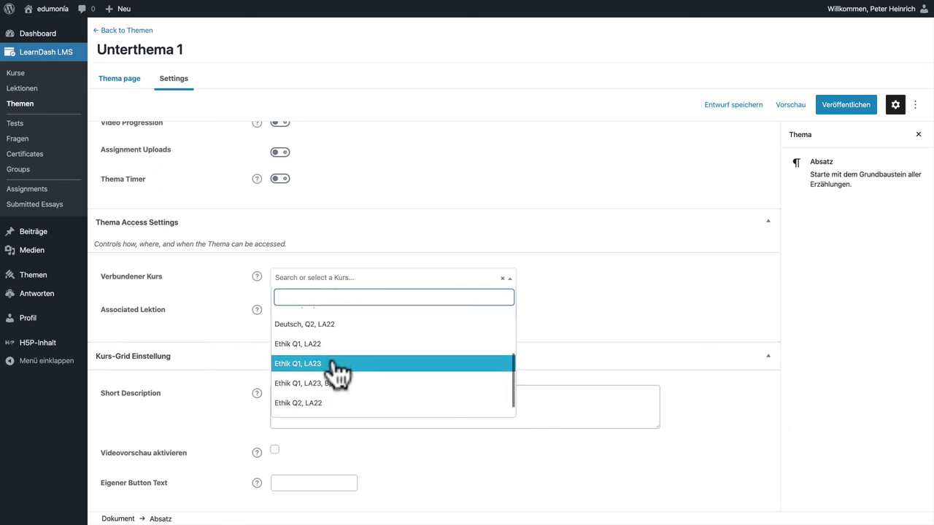
scroll(336, 373, down, 2)
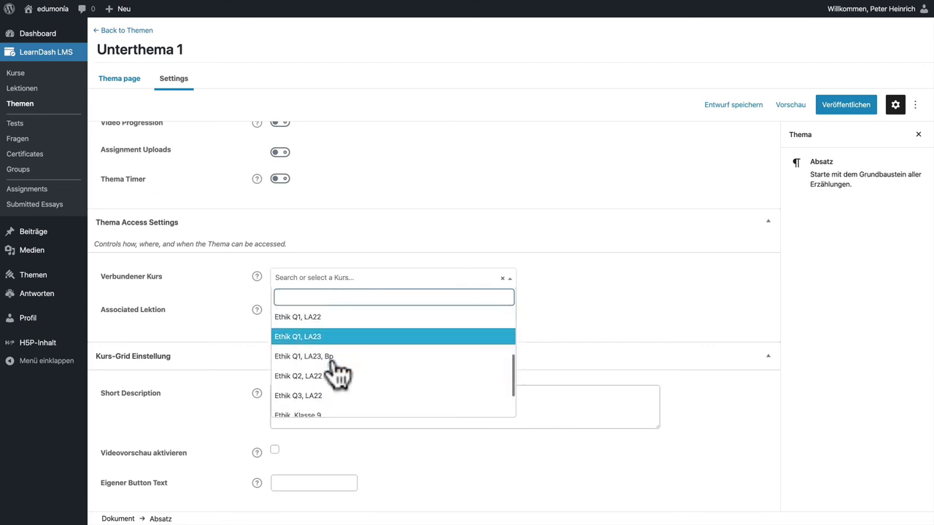
scroll(337, 372, up, 1)
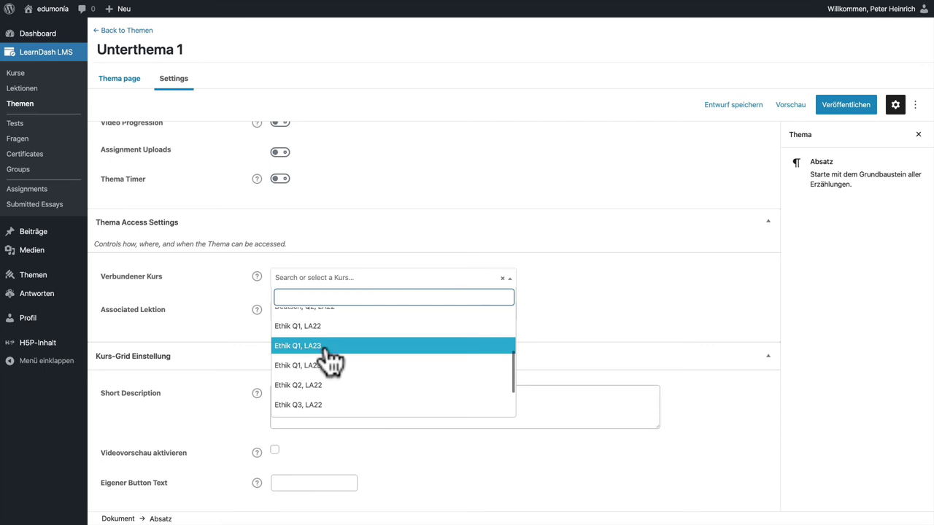
click(327, 347)
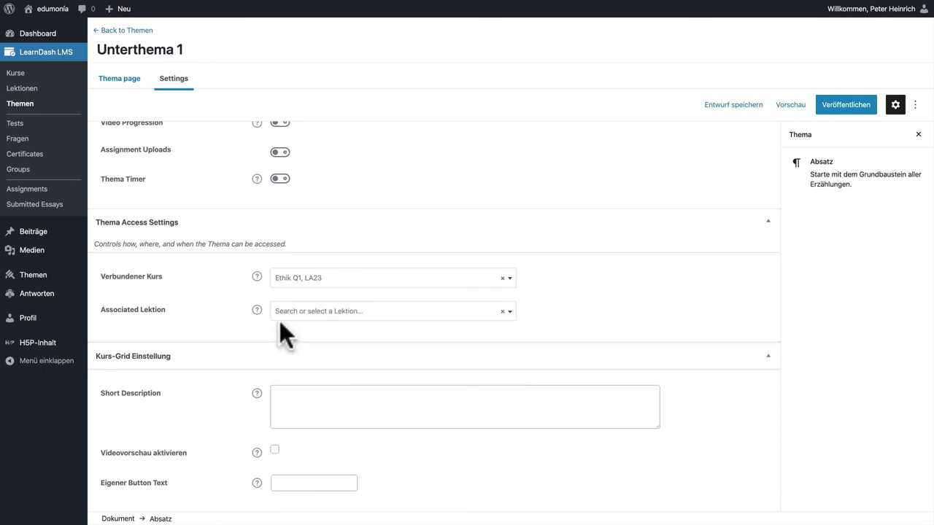
Assign Unterthema 1 to the Lektion "Oberthema 1" and save the topic as a draft.
click(319, 314)
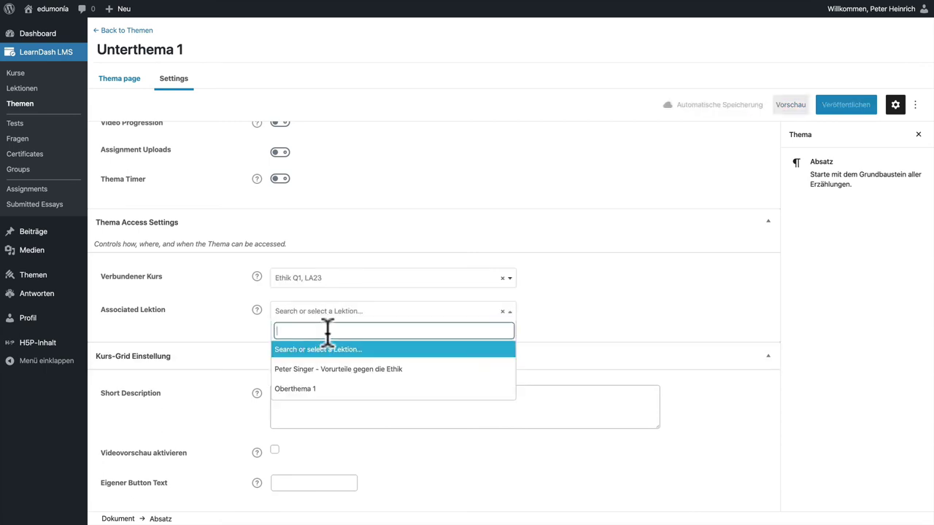
click(310, 394)
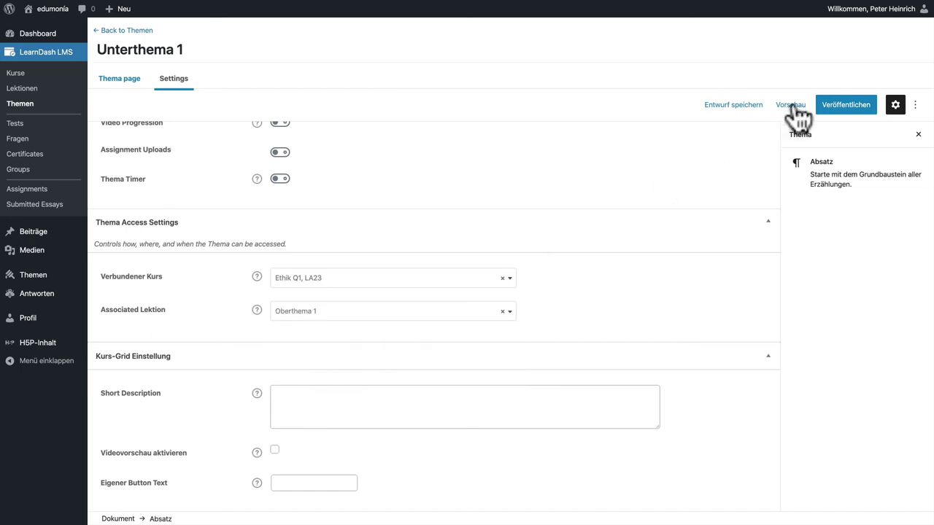
click(731, 106)
Switch to the website, enter the course Ethik Q1, LA23 and view Unterthema 1 beneath Oberthema 1 in the course overview.
mouse_move(50, 8)
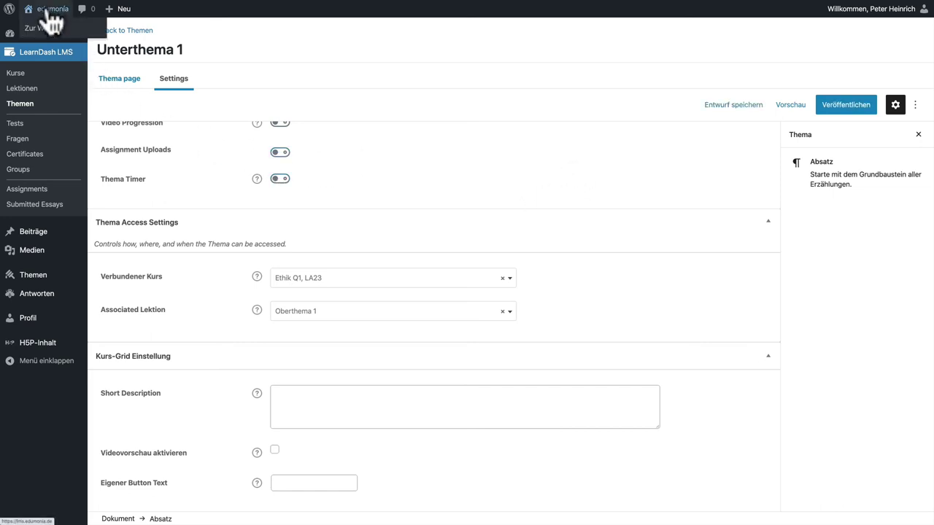
click(43, 29)
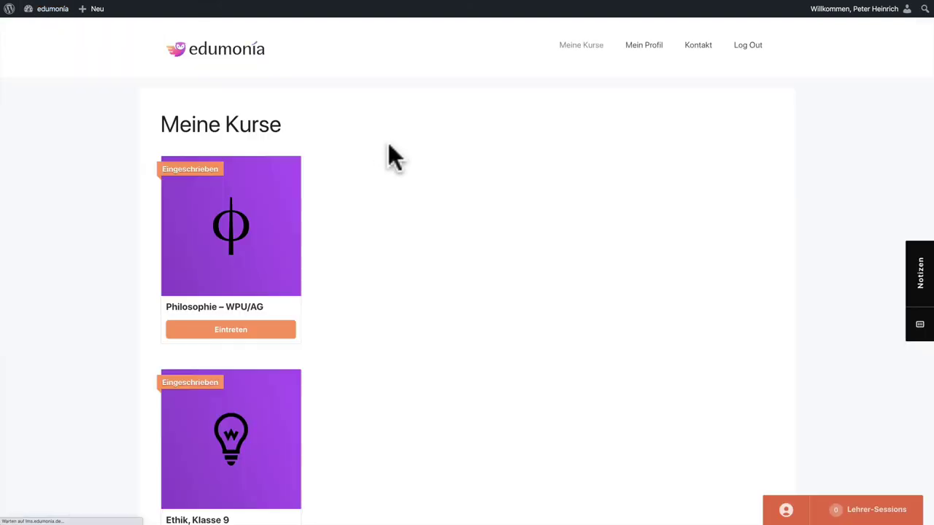
scroll(390, 146, down, 5)
scroll(390, 150, down, 2)
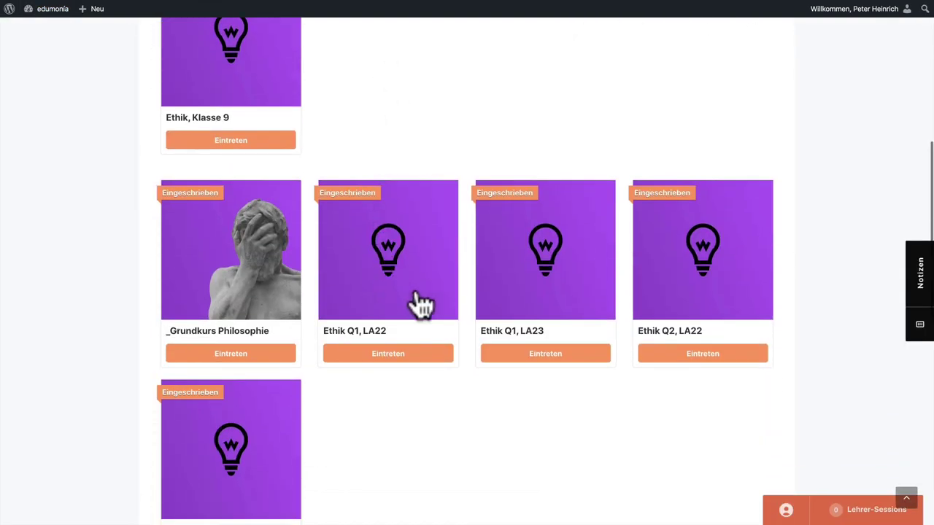
click(511, 293)
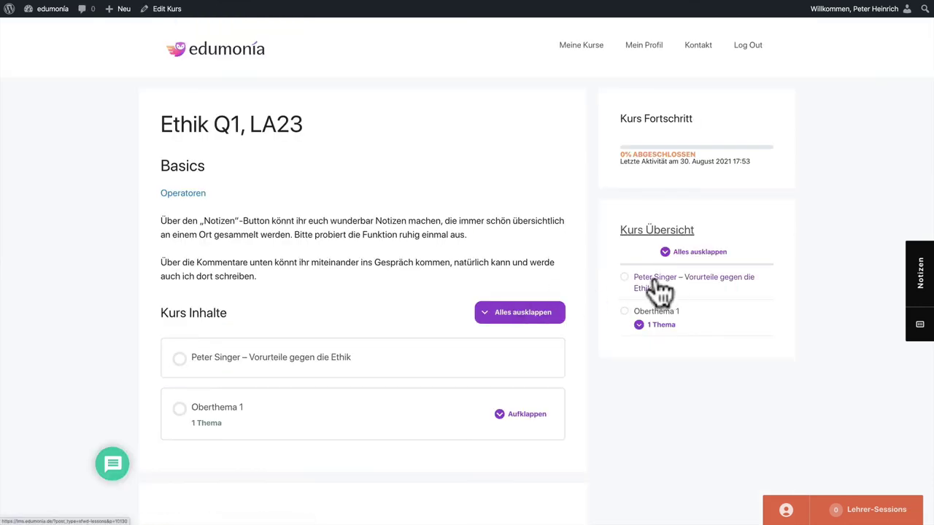
scroll(653, 284, down, 1)
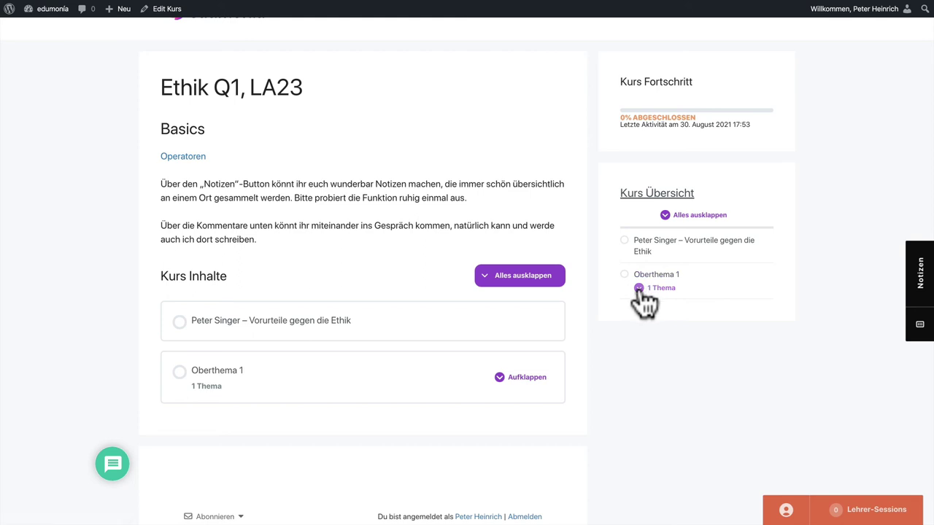
click(639, 289)
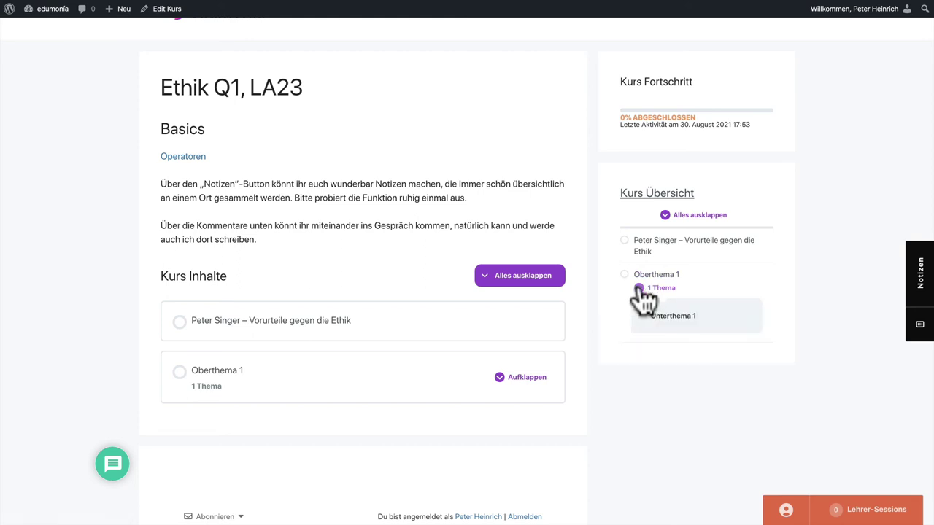
click(667, 316)
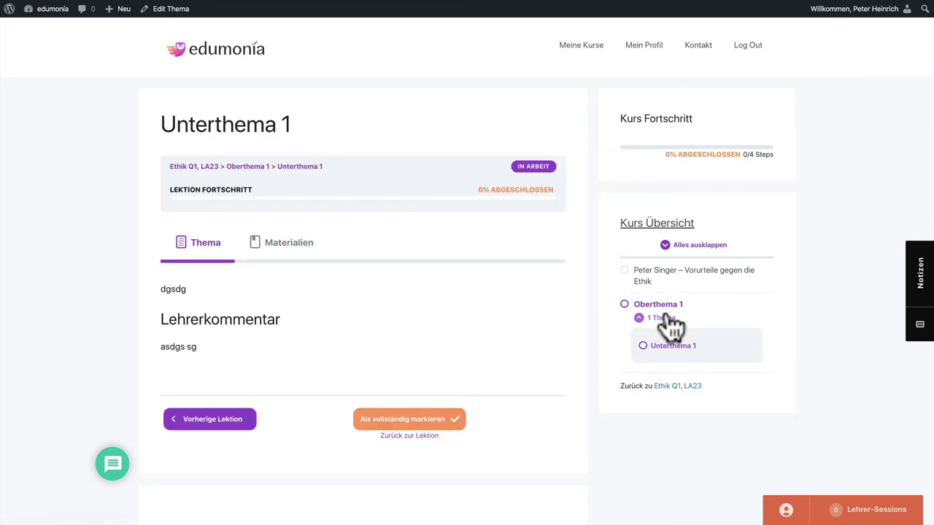
Examine the Materialien, the topic content with its Lehrerkommentar, and the comment field of Unterthema 1.
click(283, 251)
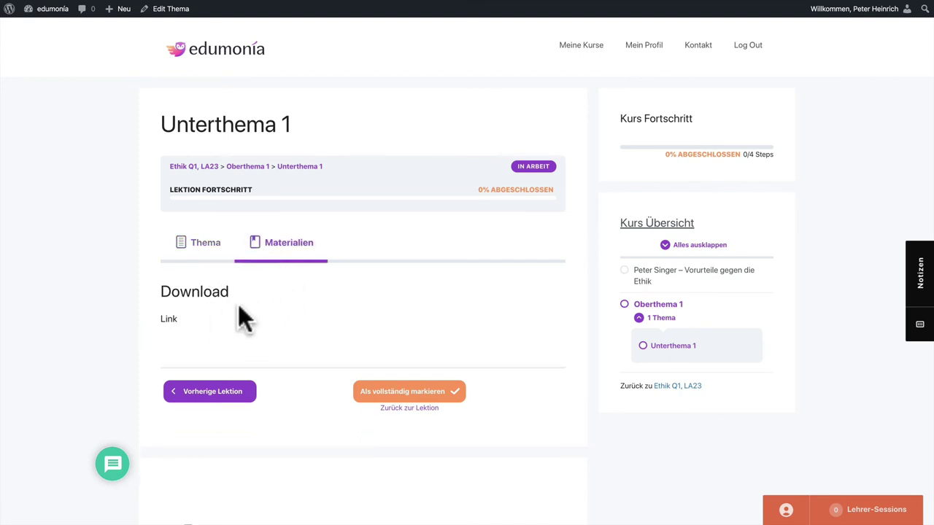
click(205, 245)
scroll(289, 299, down, 5)
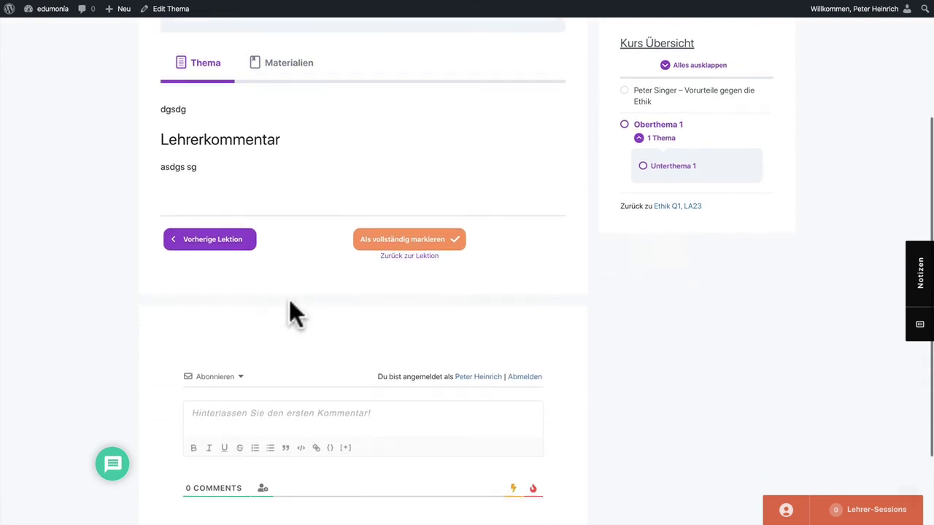
click(219, 356)
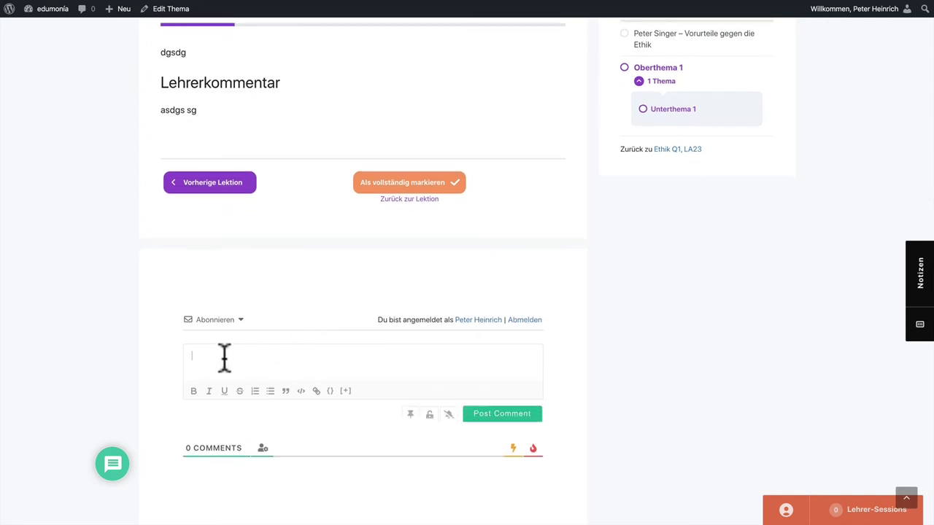
scroll(252, 269, up, 3)
scroll(252, 257, up, 2)
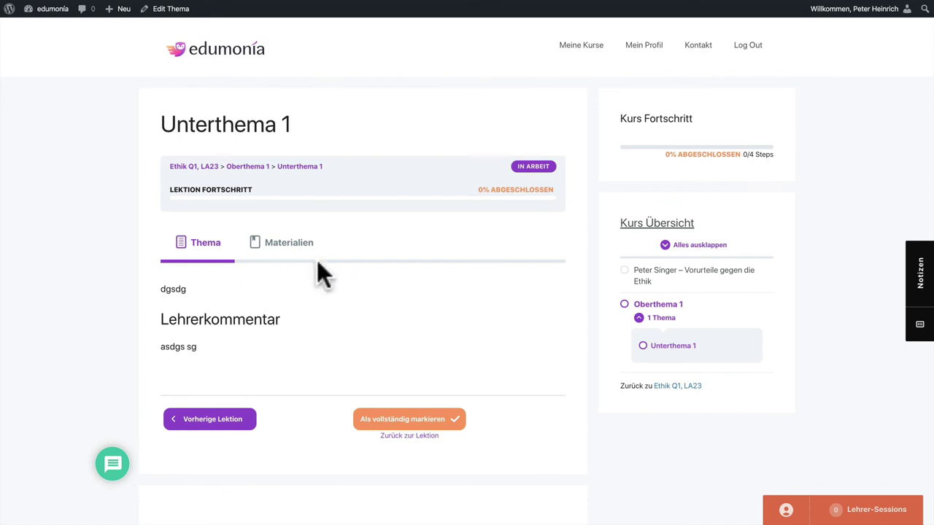
Collapse the topics under Oberthema 1, return to the course page and reopen Ethik Q1, LA23 from Meine Kurse.
click(638, 319)
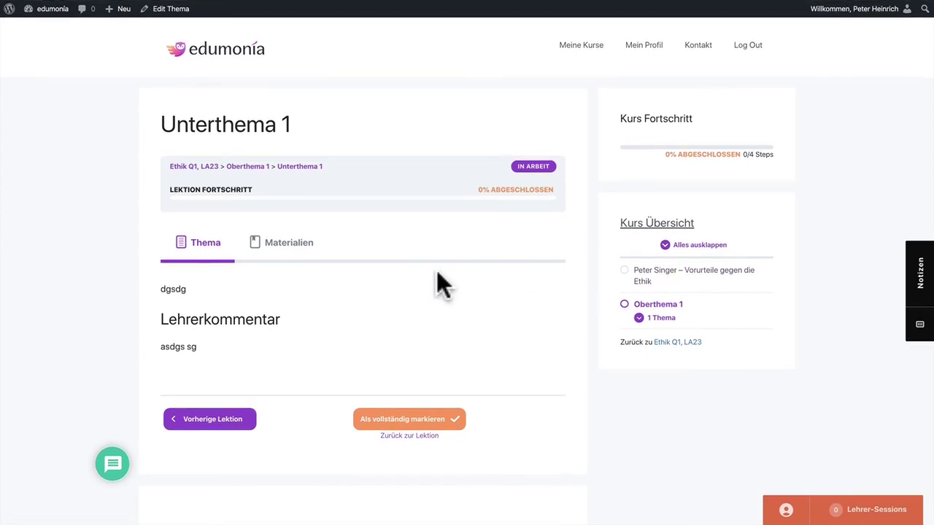
click(660, 232)
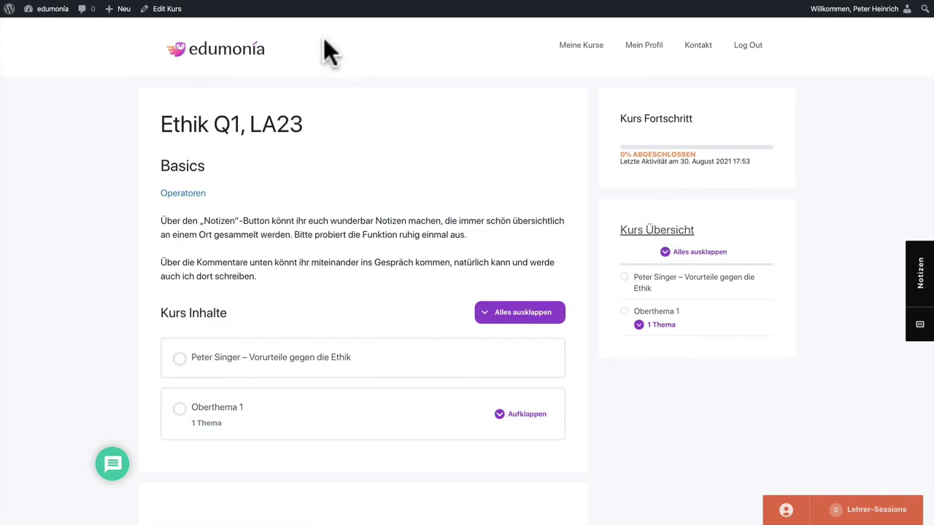
click(658, 230)
click(579, 46)
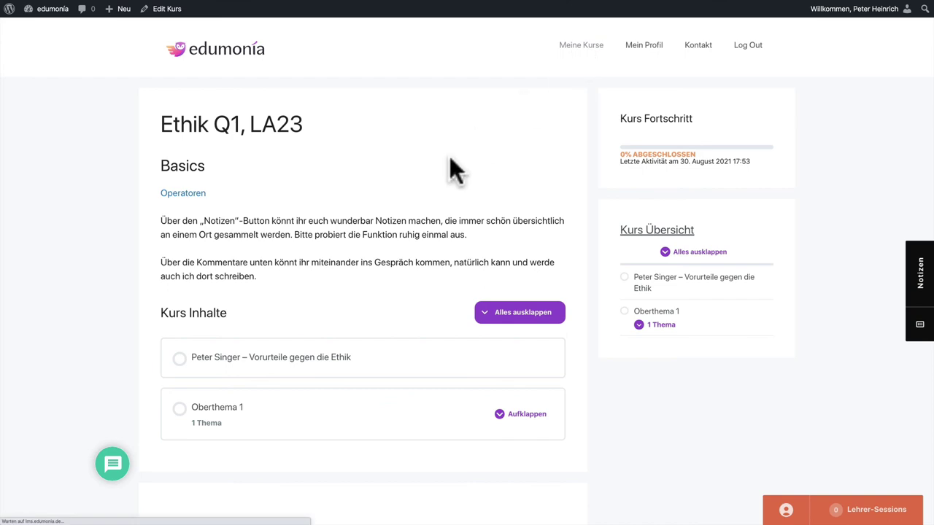
scroll(449, 157, down, 3)
scroll(450, 157, down, 3)
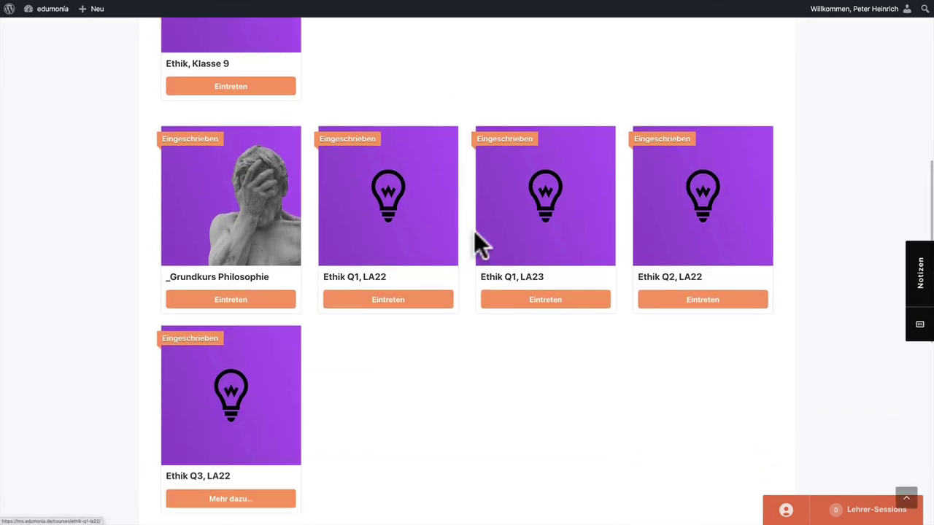
click(521, 248)
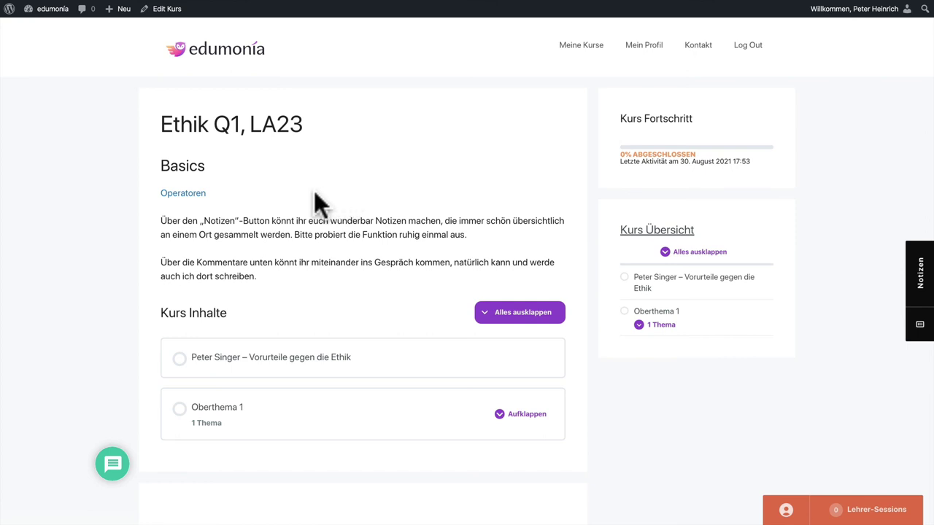
Open the course Ethik Q1, LA23 for editing in the LearnDash Kurs Builder, dismissing the autosave notice.
click(167, 10)
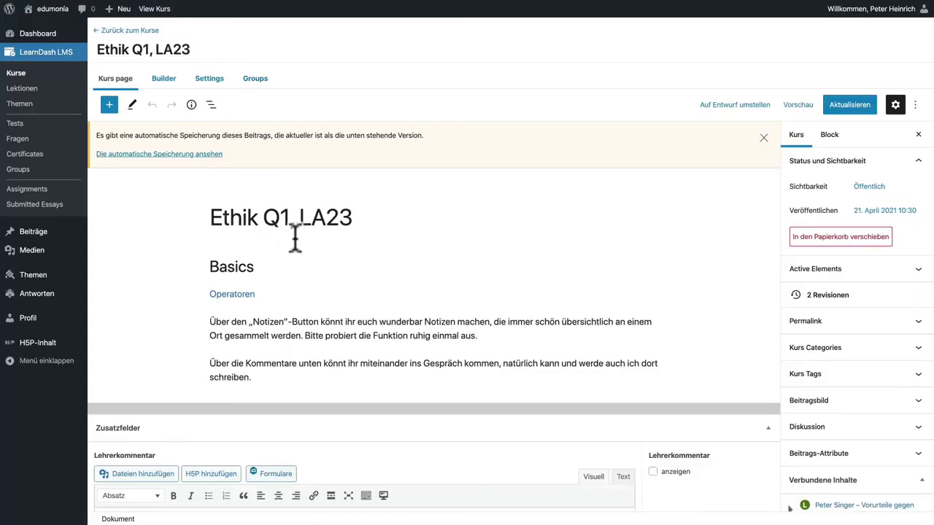
click(763, 137)
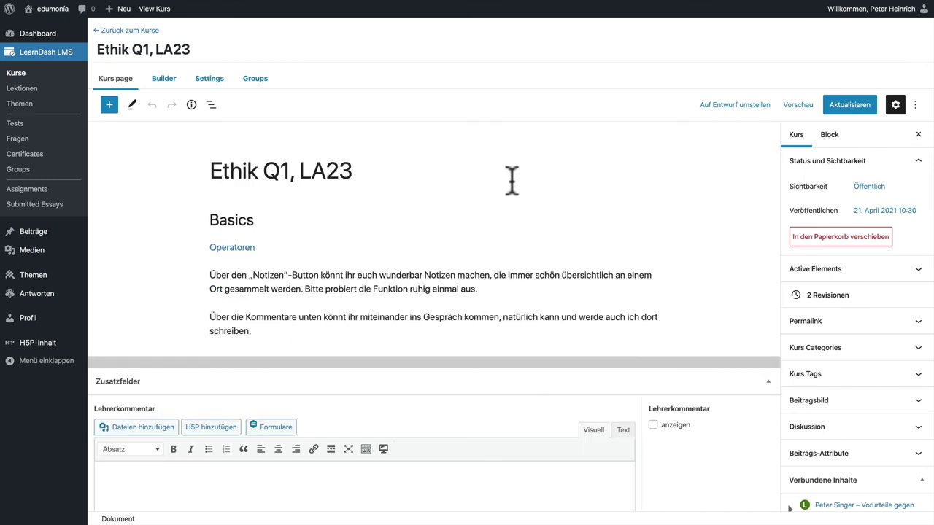
click(169, 84)
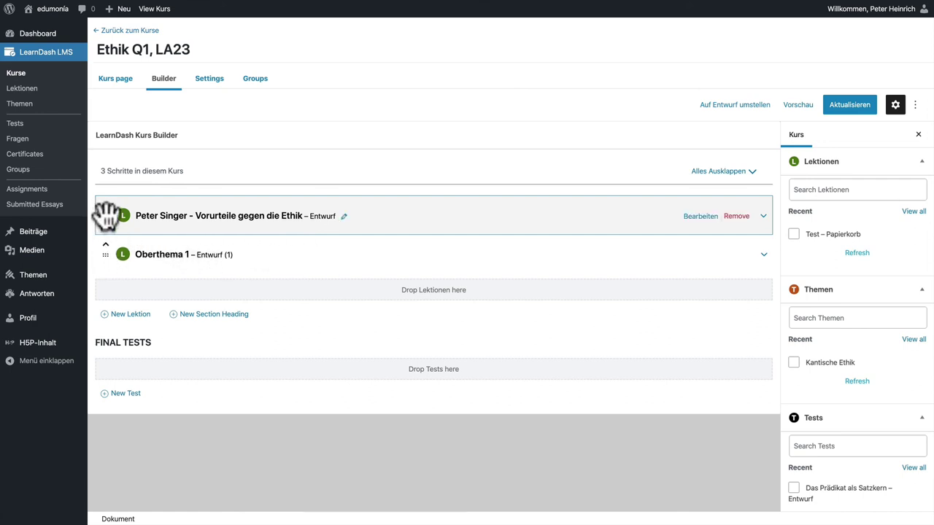
Move the lesson "Peter Singer - Vorurteile gegen die Ethik" below Oberthema 1 and back above it.
drag(106, 216, 105, 266)
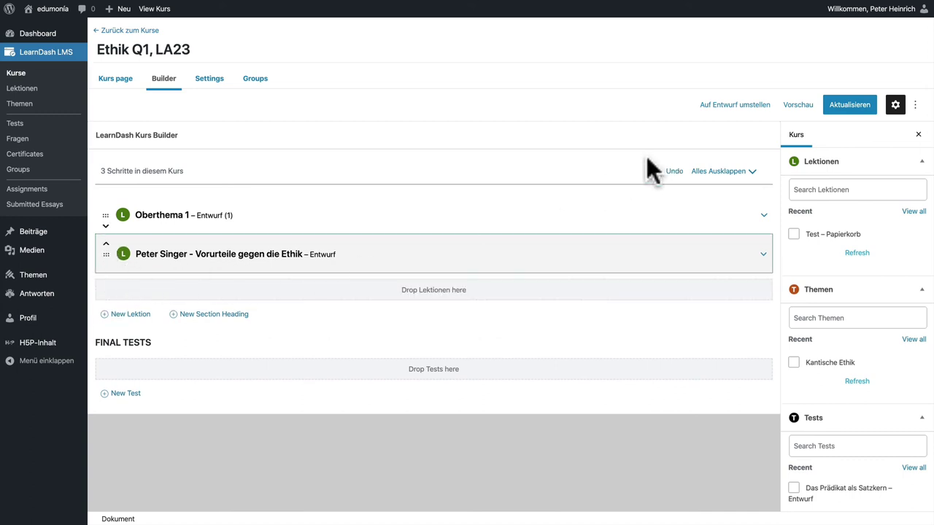
drag(106, 253, 113, 216)
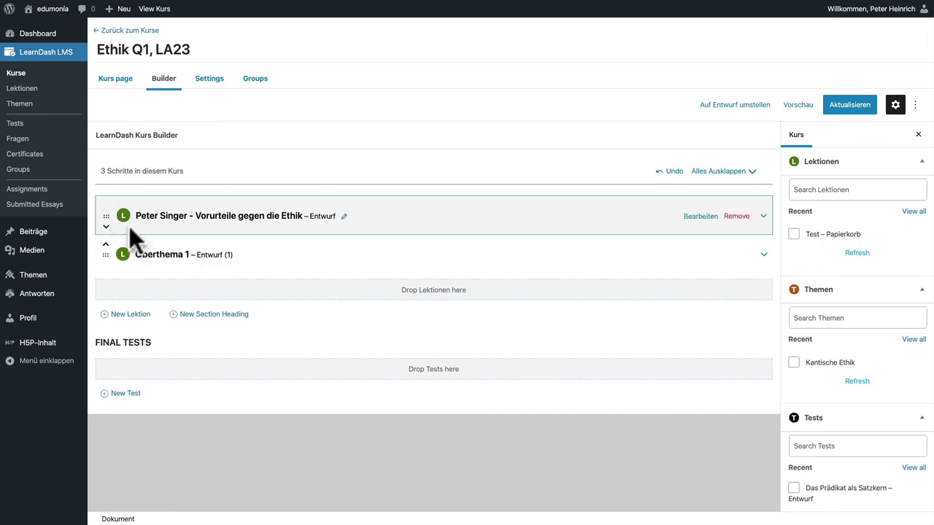
Check the topic nested under Oberthema 1, collapse it again, and leave the Kurs Builder for the website without saving.
click(762, 256)
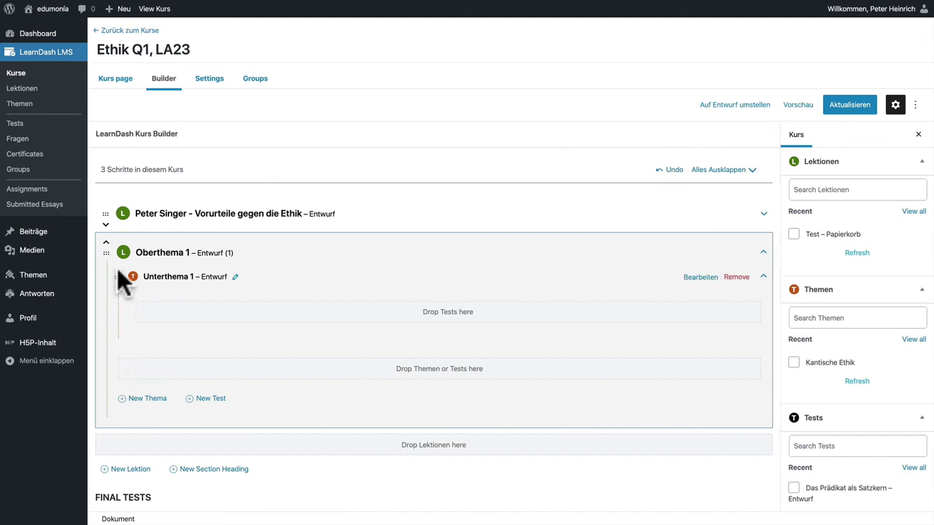
click(762, 254)
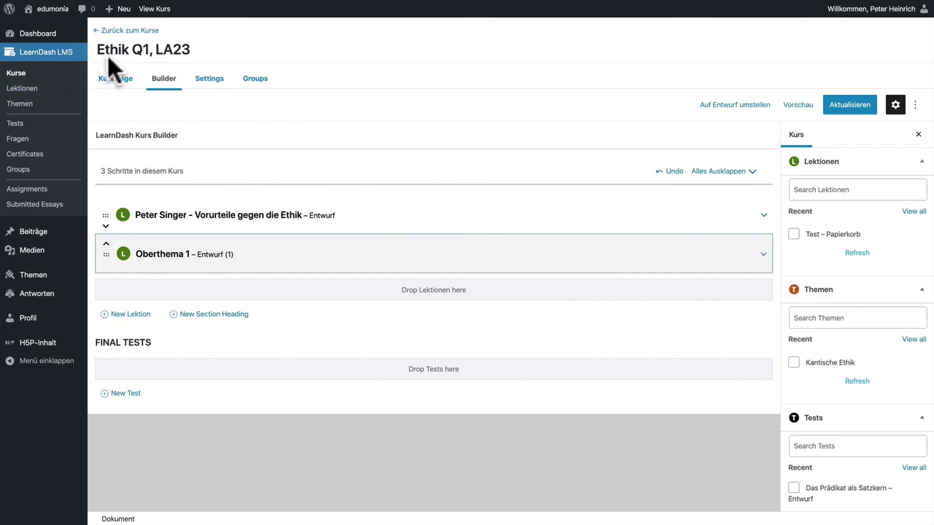
click(44, 30)
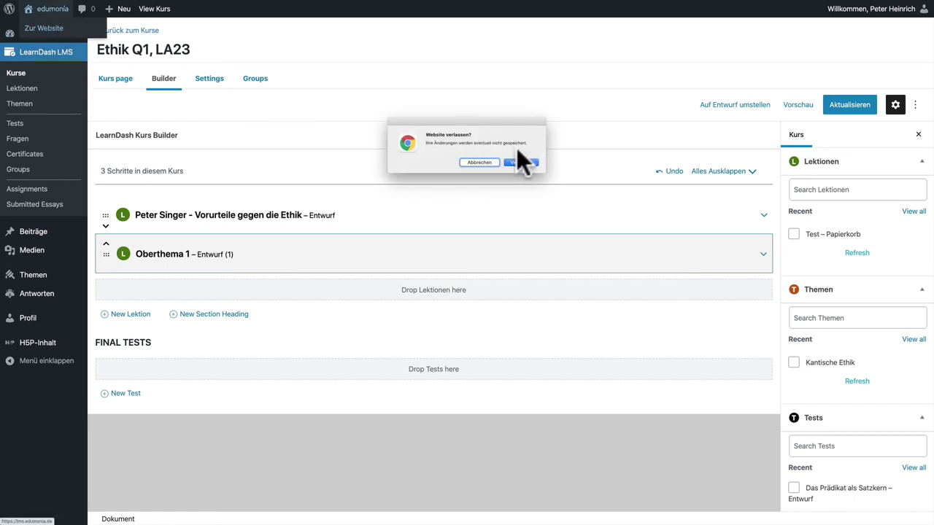
click(530, 161)
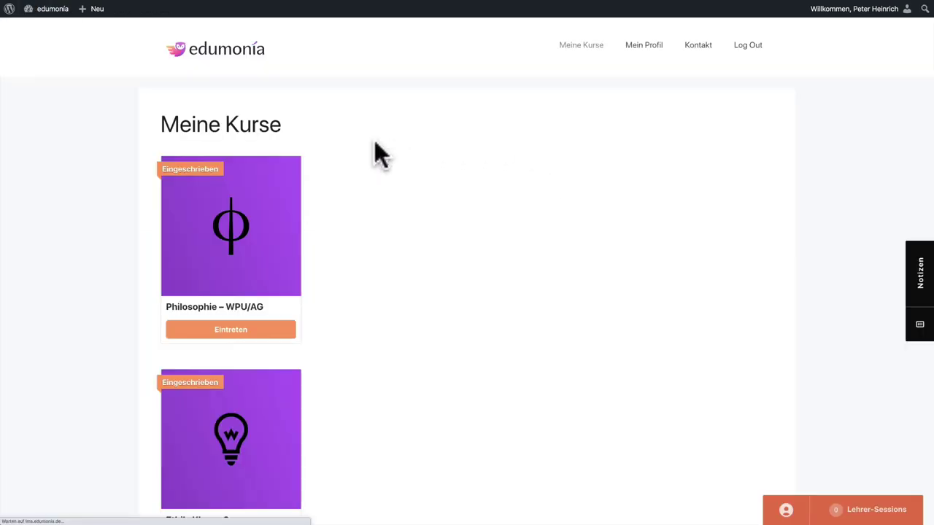
Open the LearnDash course list from the Dashboard and bring up Ethik Q1, LA23 in the Kurs Builder.
click(51, 35)
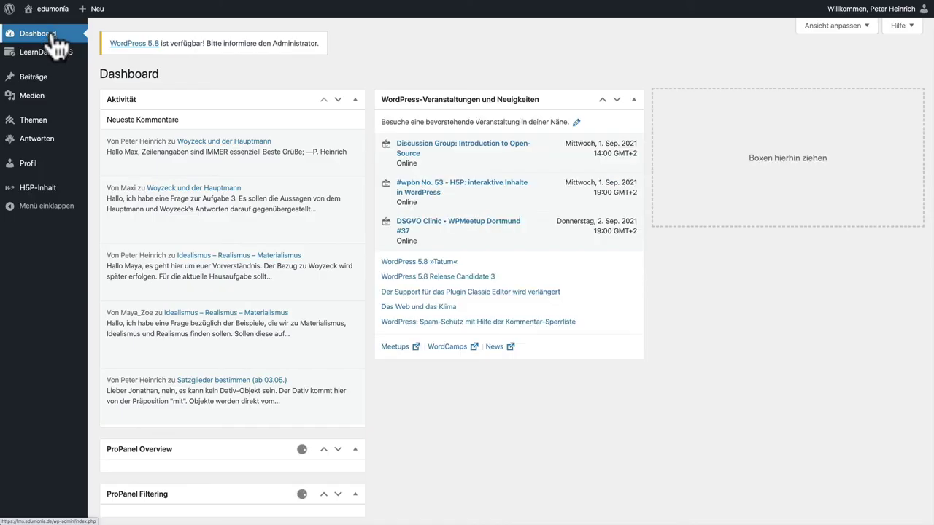
mouse_move(63, 58)
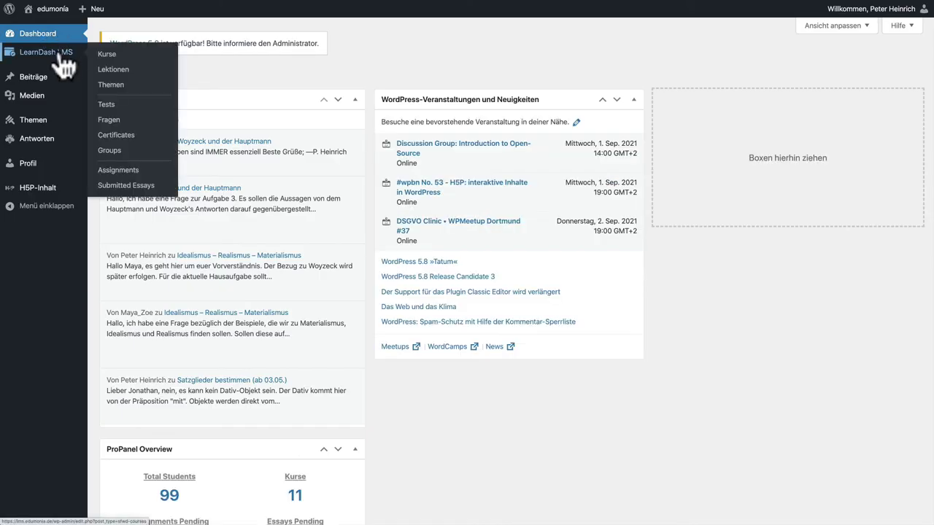
click(113, 57)
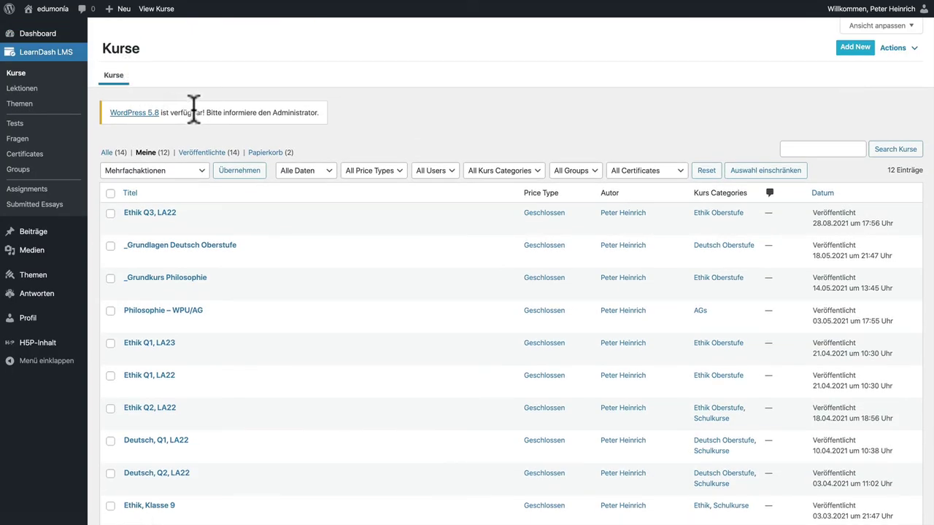
scroll(215, 219, down, 4)
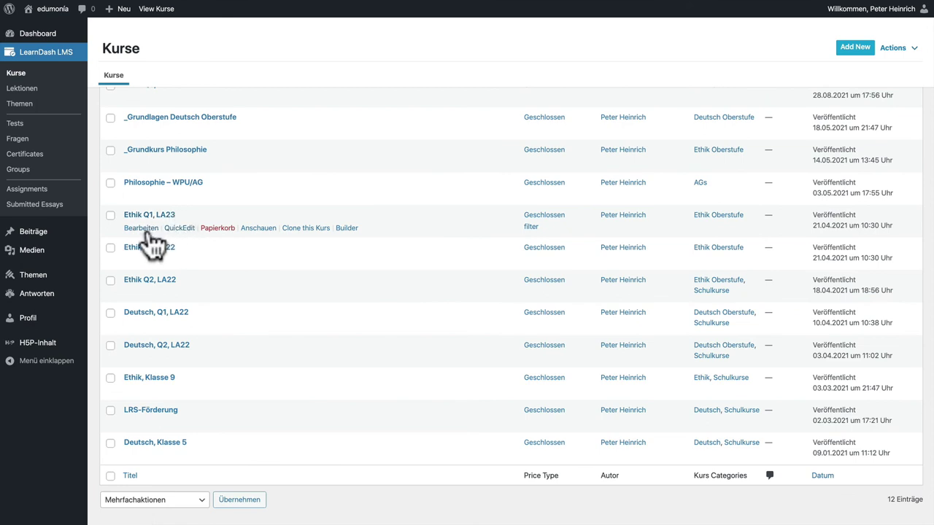
click(149, 231)
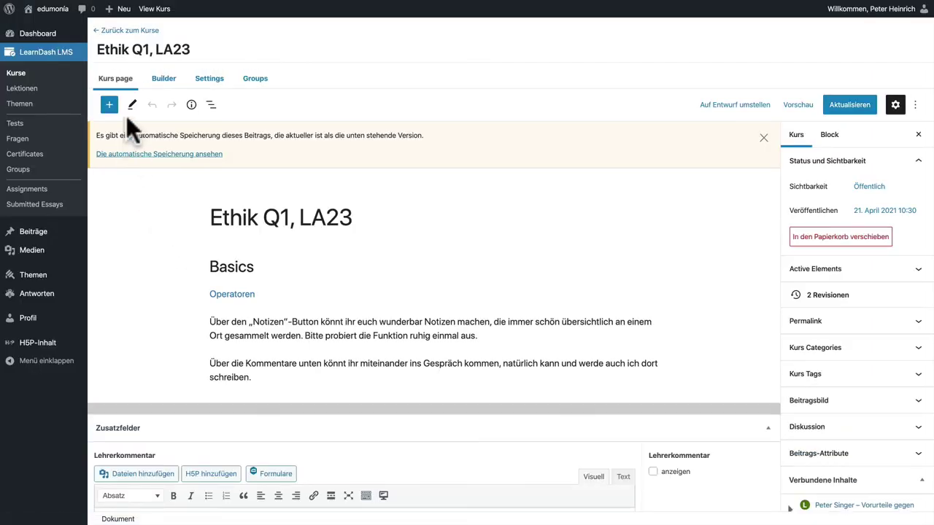
click(164, 81)
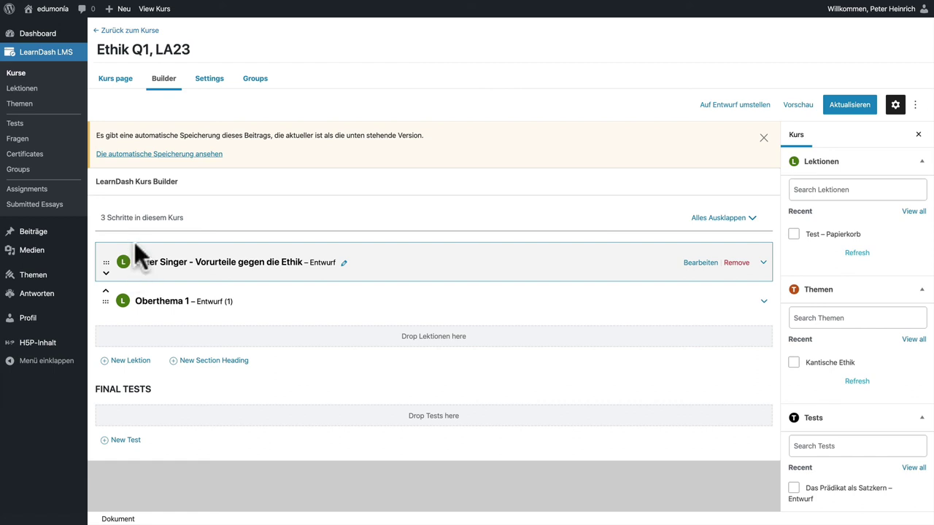
Return to the website, switch to the student's session in Safari and view Ethik Q1, LA23 from Meine Kurse.
mouse_move(51, 10)
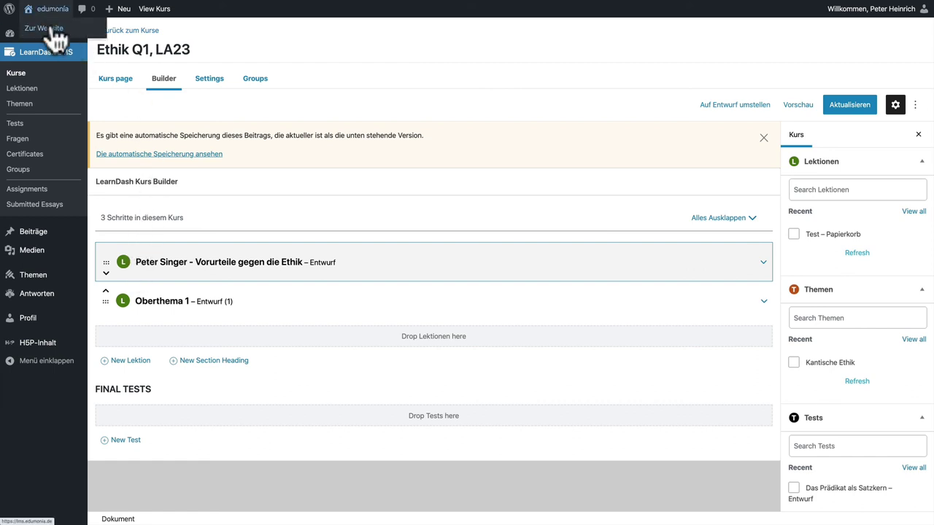
click(53, 29)
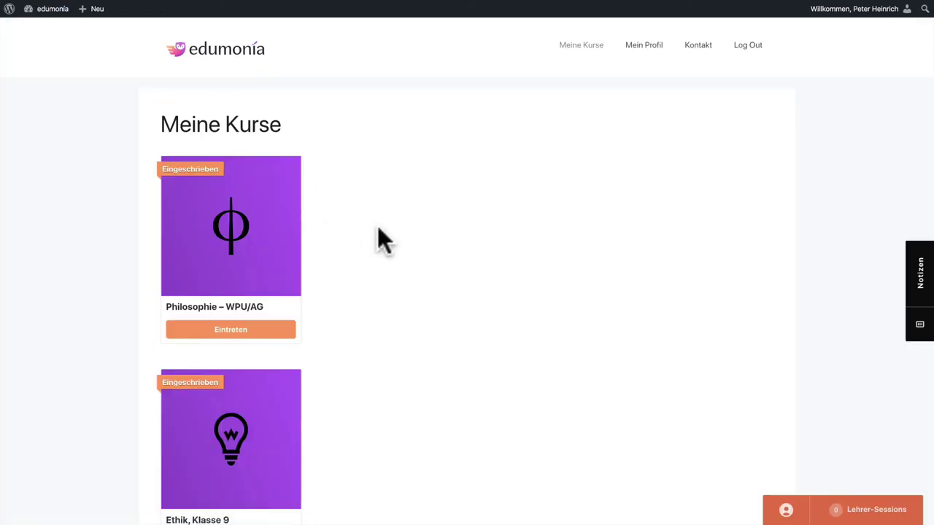
key(super+Tab)
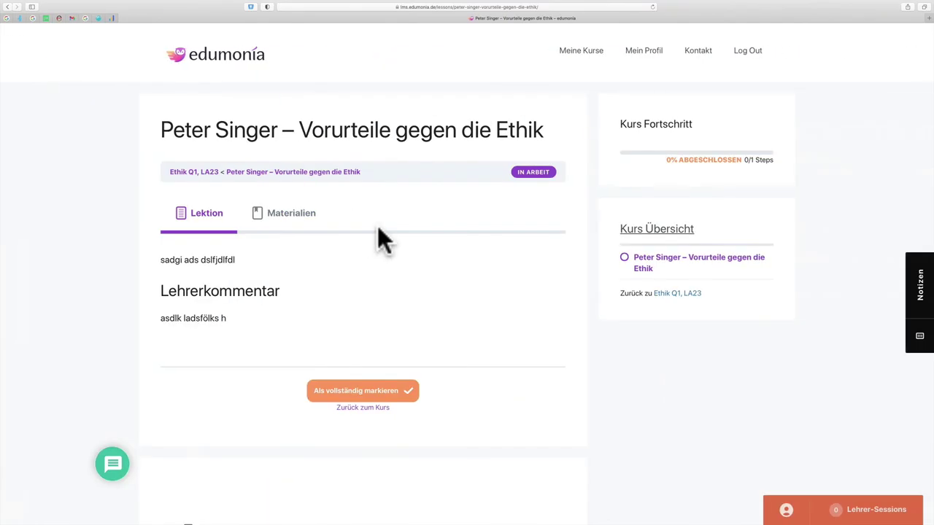
click(583, 53)
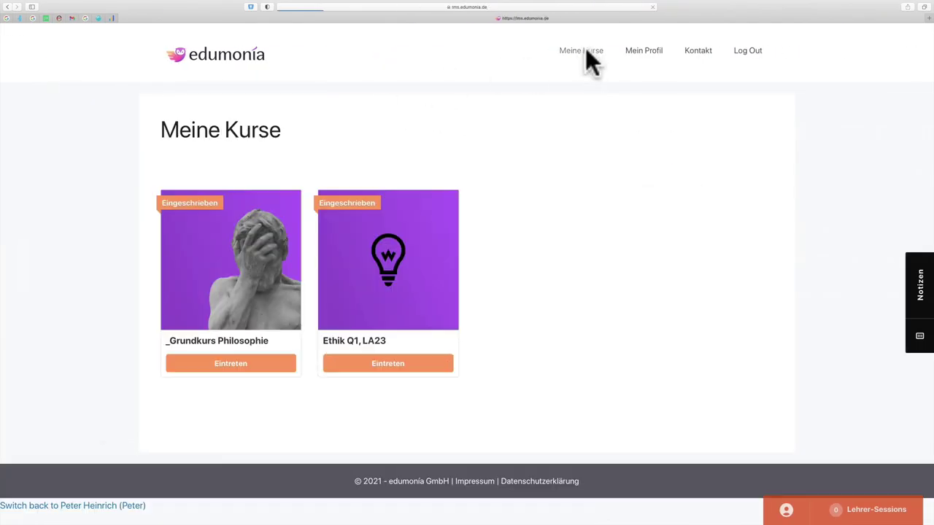
click(414, 287)
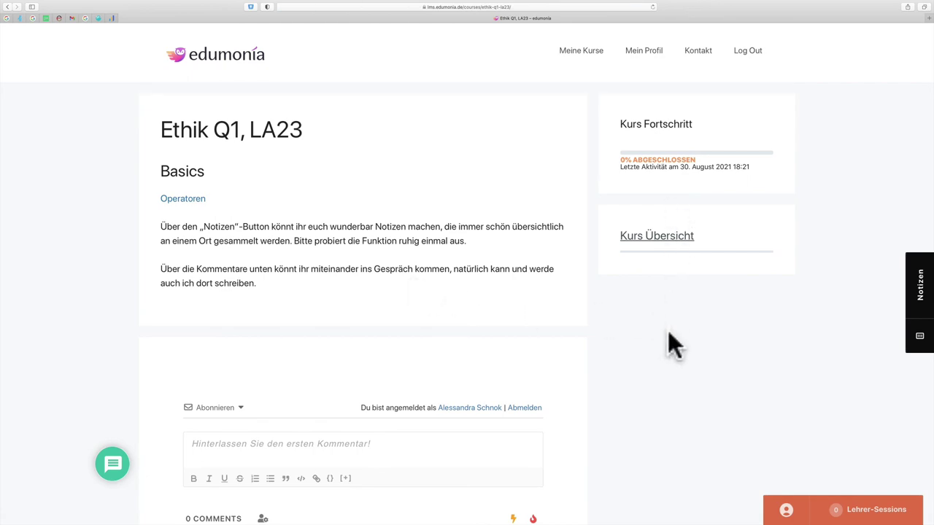
Switch back to the teacher's session in Chrome and open the course Ethik Q1, LA23 from Meine Kurse.
key(super+Tab)
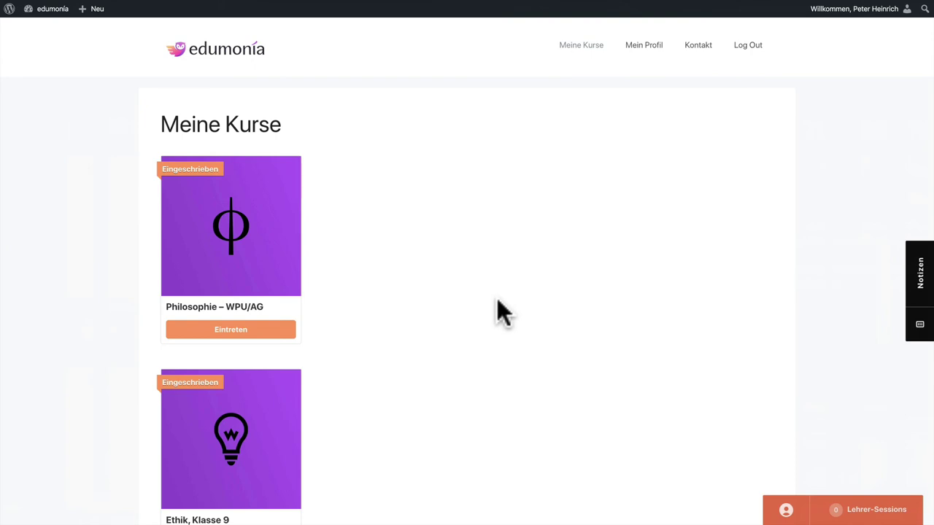
scroll(502, 313, down, 5)
click(534, 312)
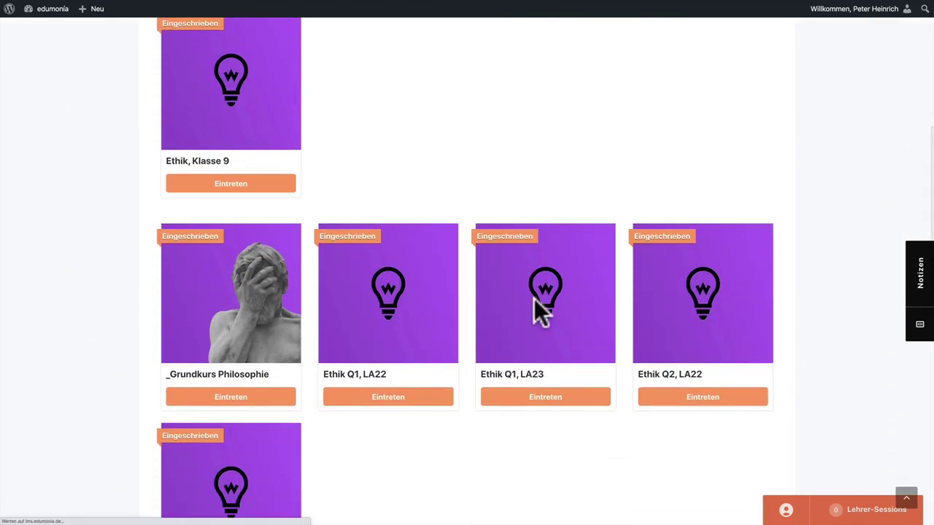